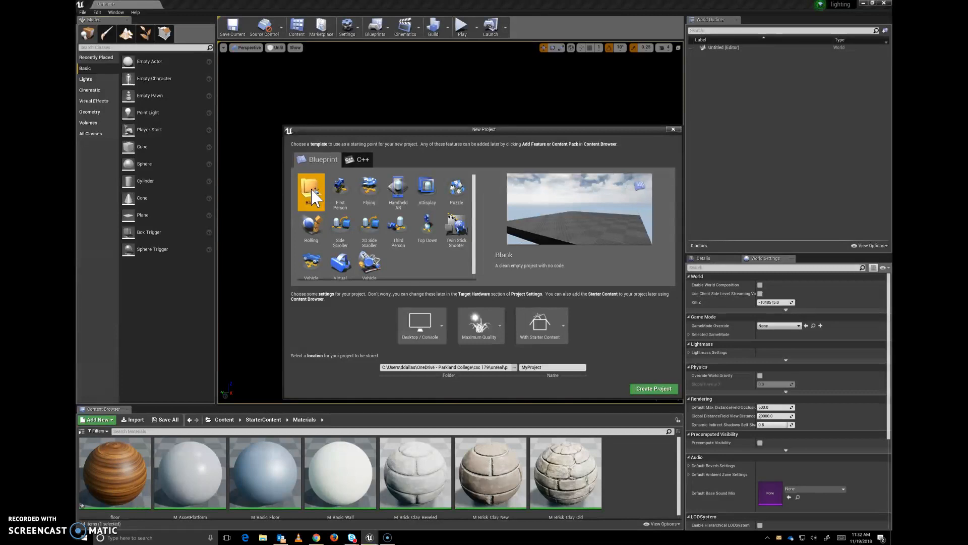
left_click(425, 321)
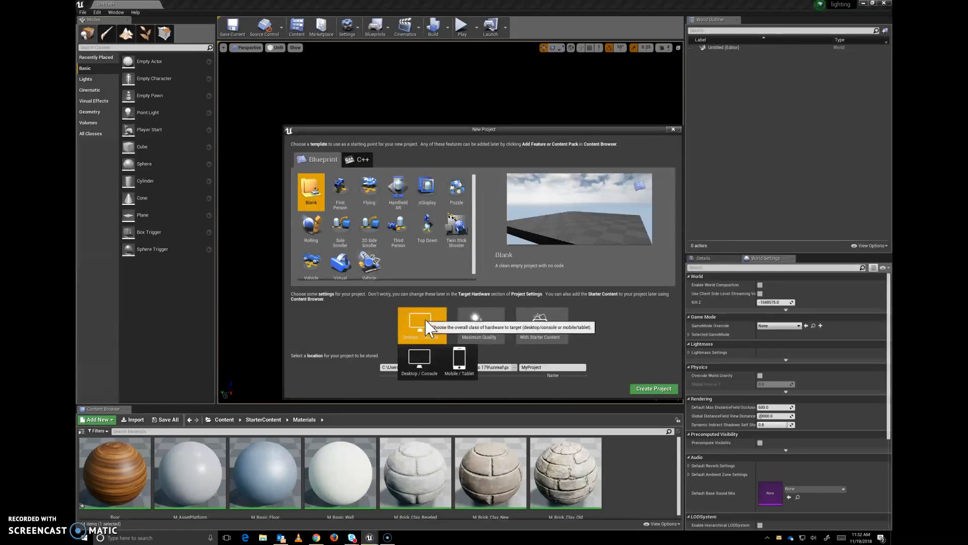
left_click(538, 326)
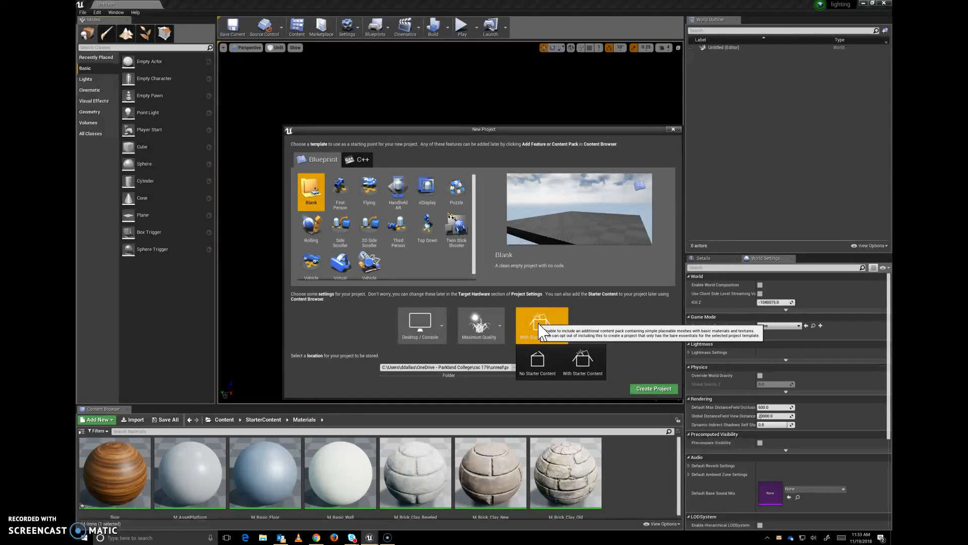
left_click_drag(352, 129, 323, 89)
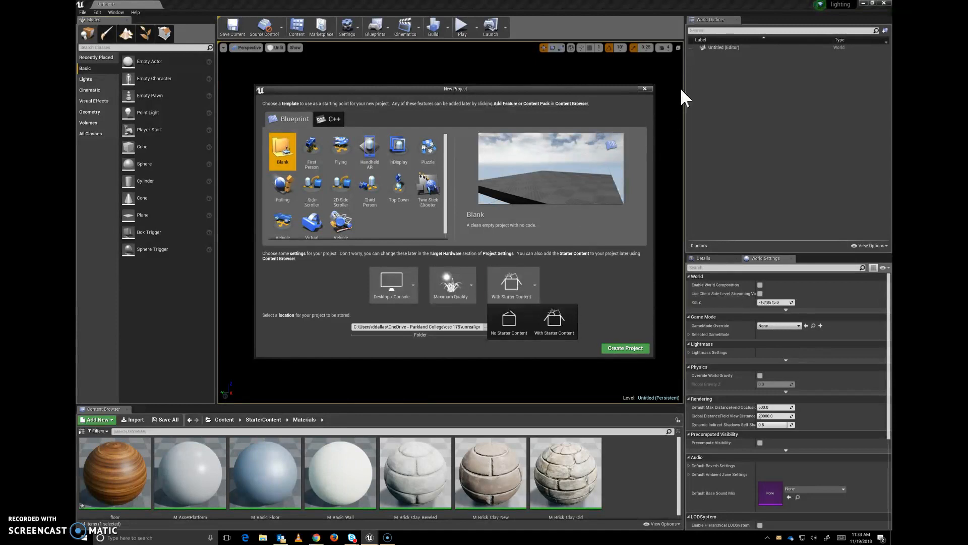
left_click(645, 88)
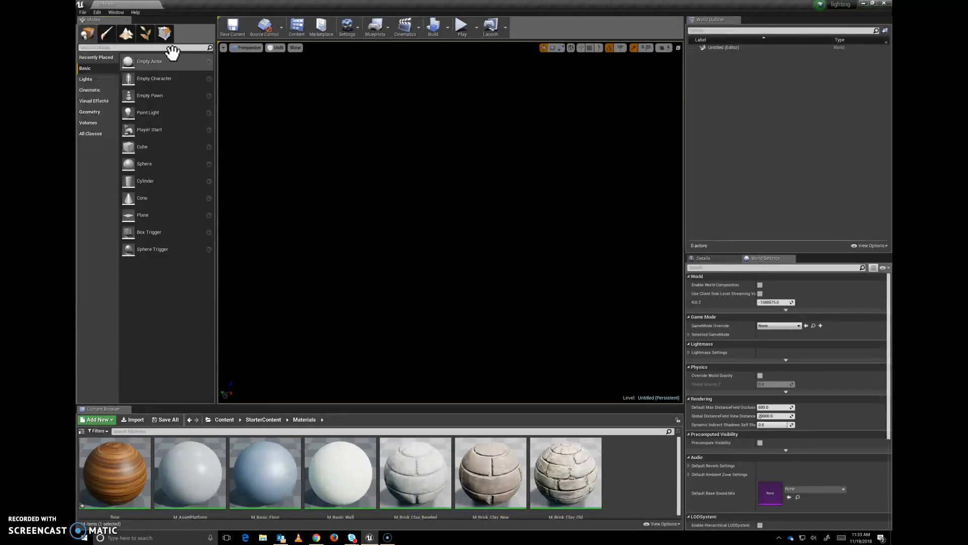
Create a new level from the Empty Level template without saving the current untitled level
left_click(83, 14)
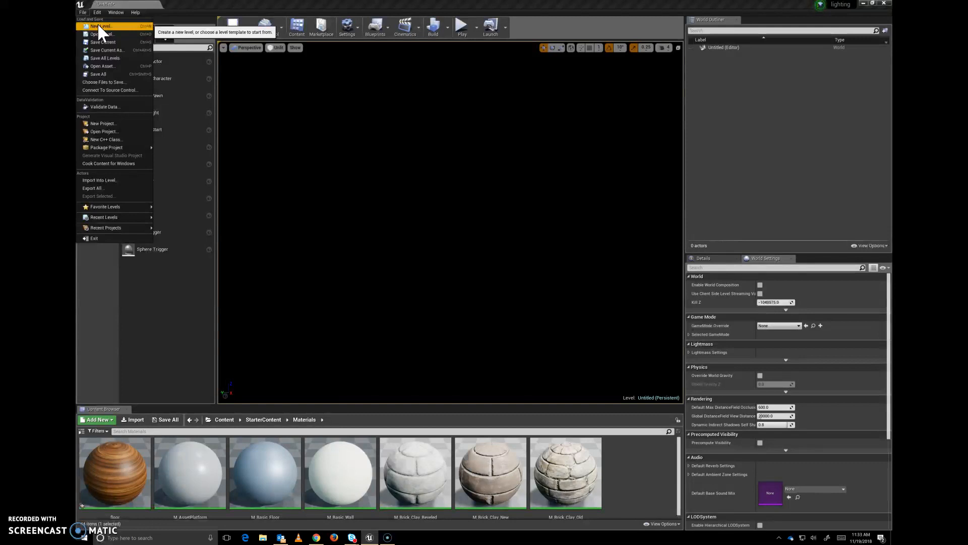
left_click(99, 26)
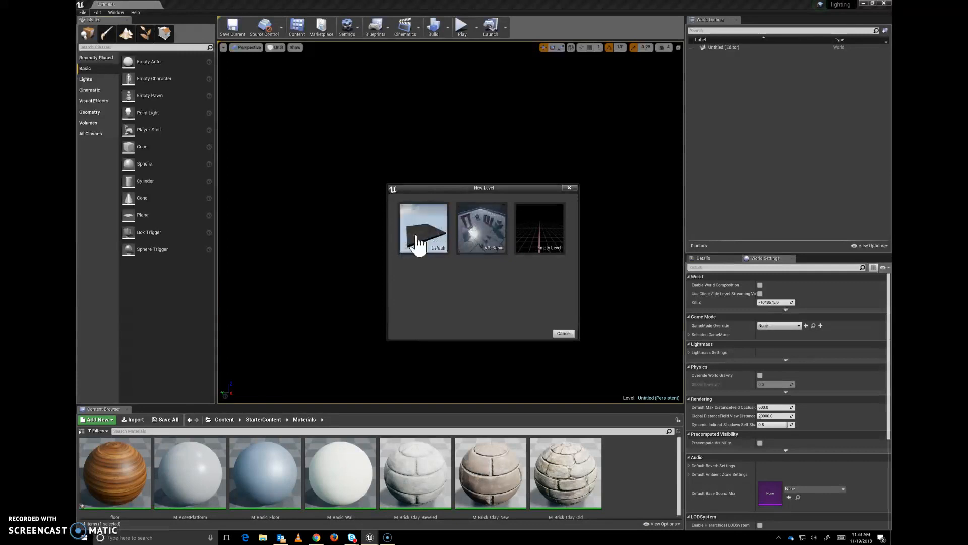
left_click(542, 226)
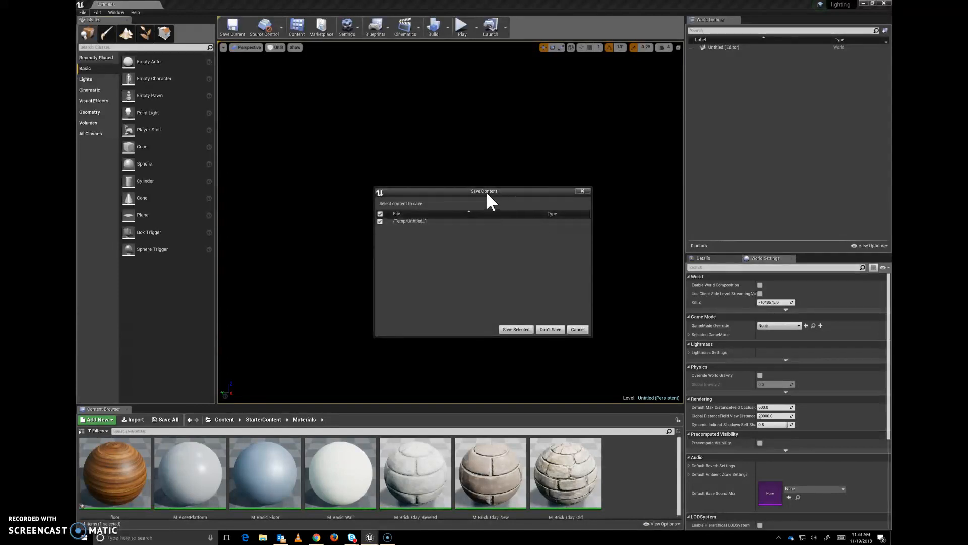
left_click(549, 330)
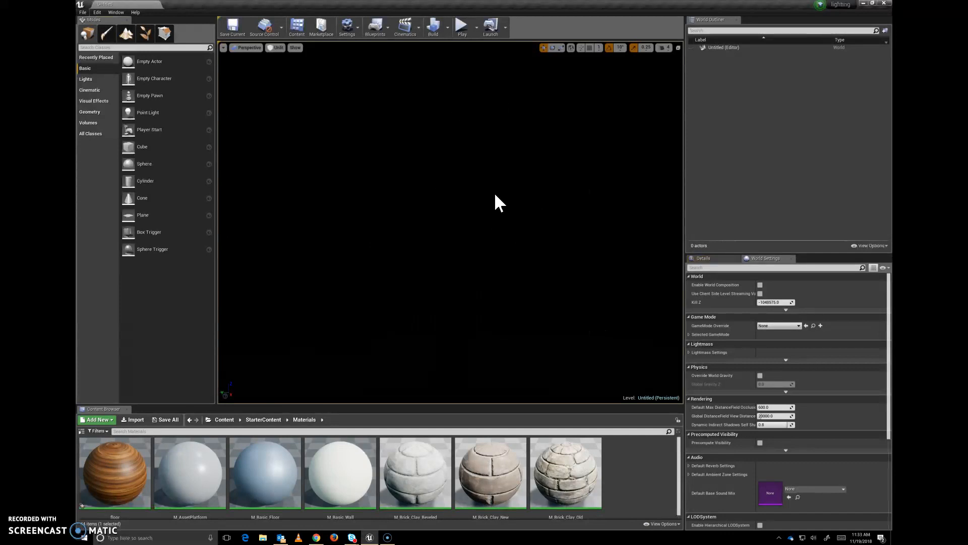
Save the new empty level as LightingDemoVs1 in the Content folder
left_click(81, 12)
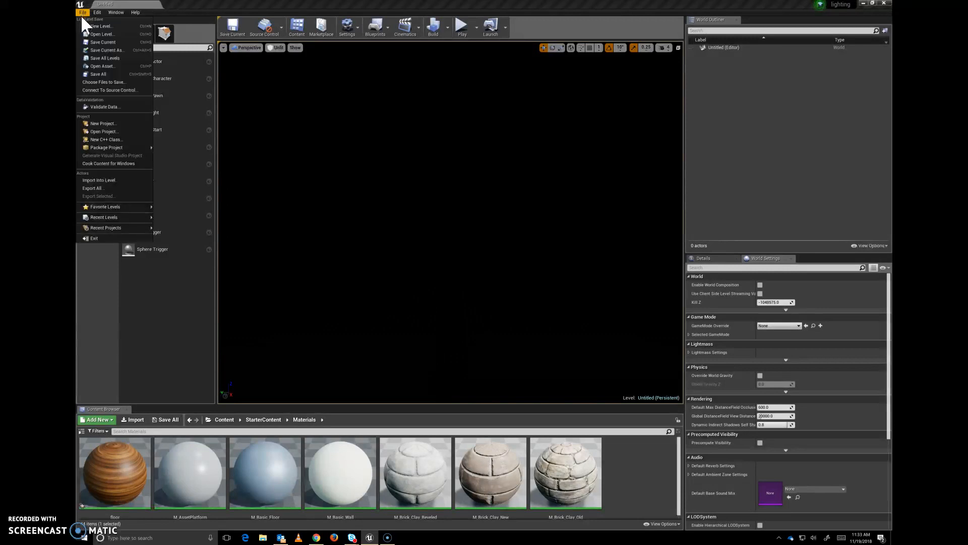
left_click(109, 50)
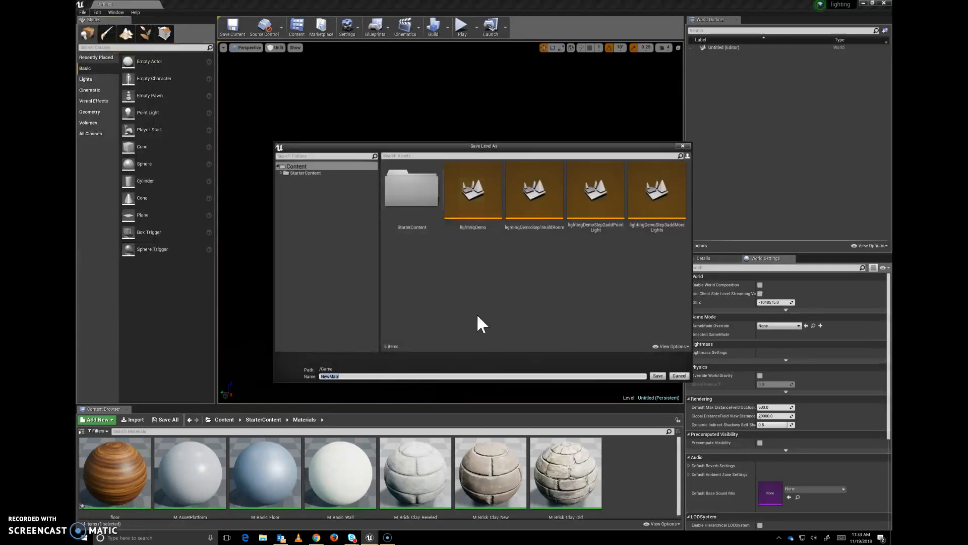
left_click(338, 377)
double_click(343, 375)
left_click(657, 376)
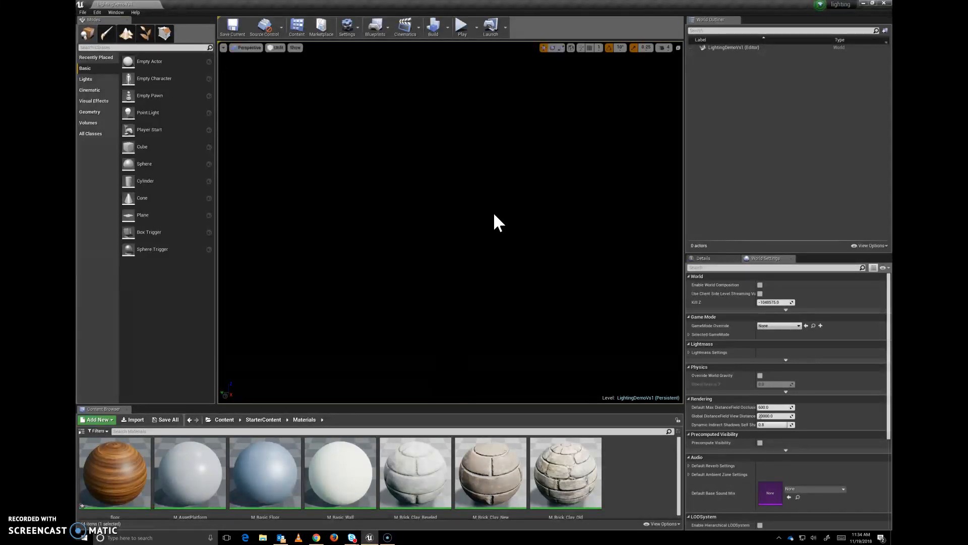
Show the project's Content folder and enlarge the Content Browser upward to reveal the whole asset list
left_click(224, 419)
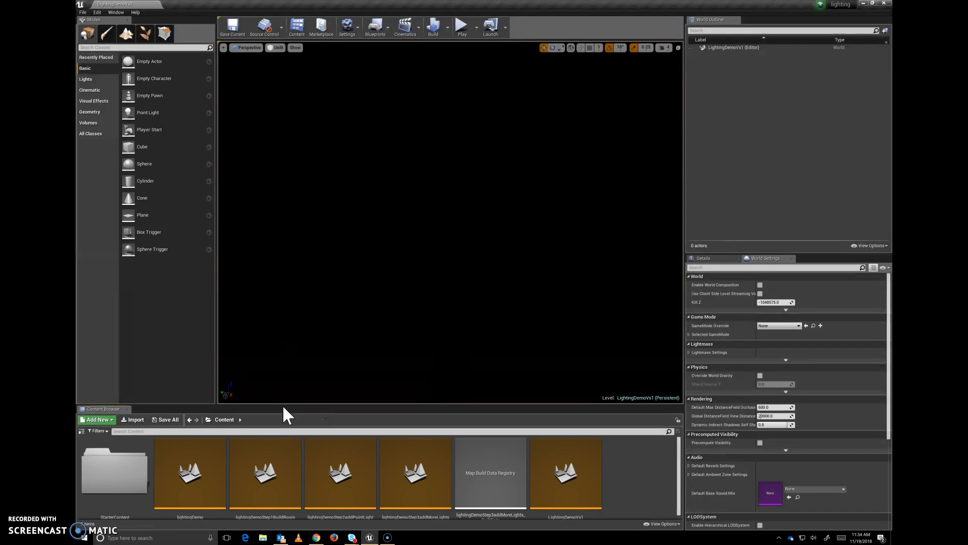
left_click_drag(283, 404, 301, 270)
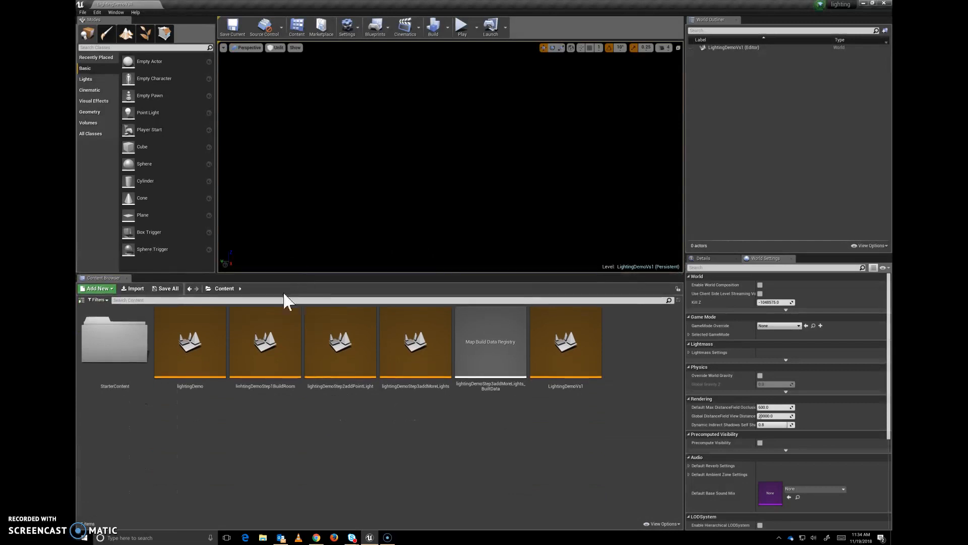
double_click(129, 341)
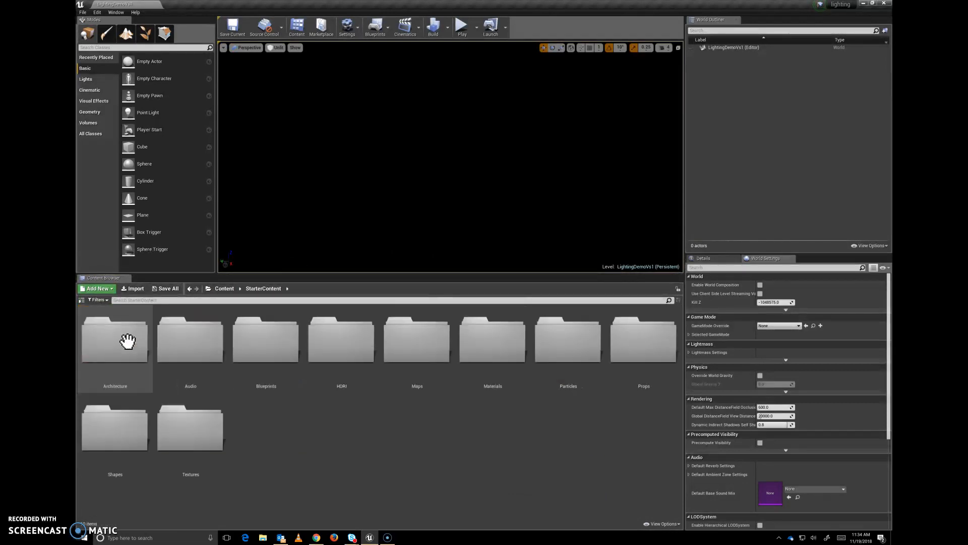
left_click(223, 289)
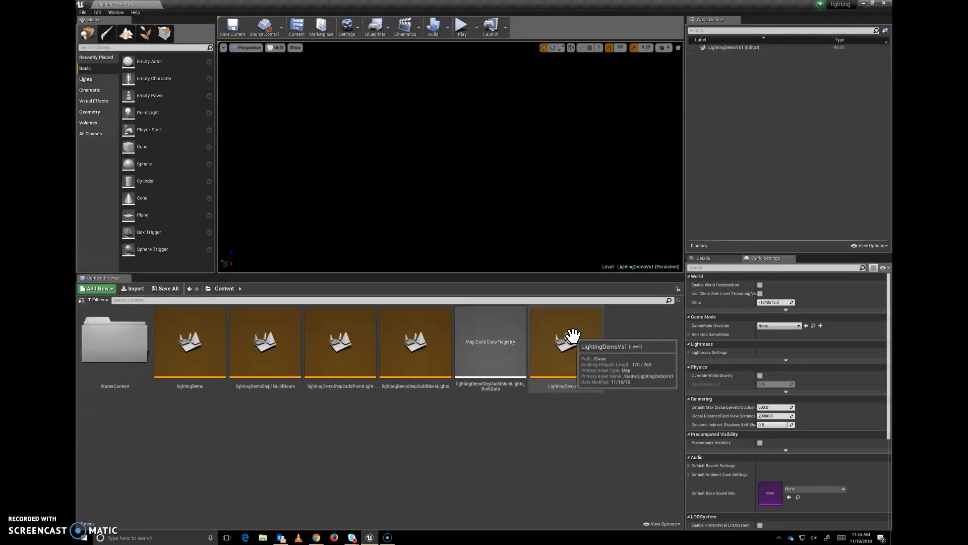
Examine the assets in StarterContent's Architecture, Materials, Particles and Props folders
double_click(119, 335)
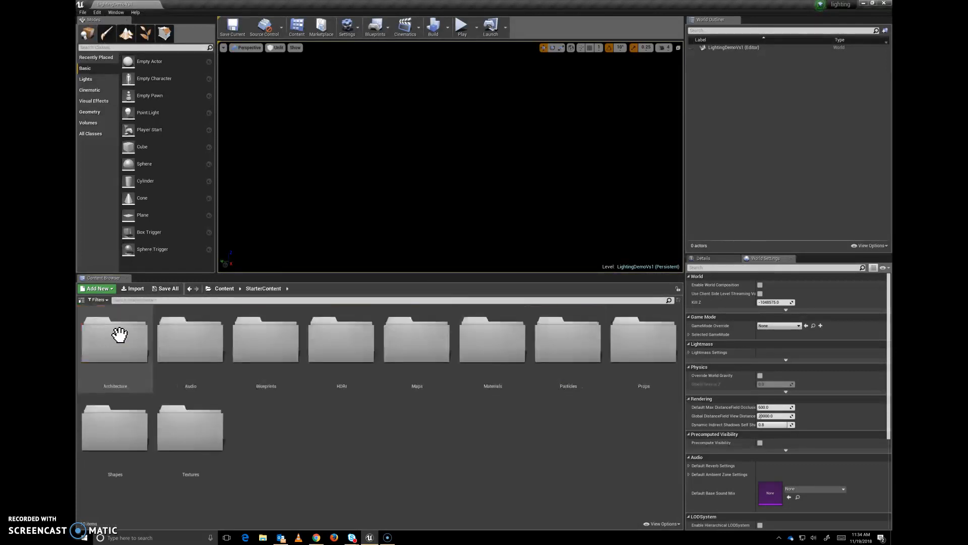
double_click(119, 334)
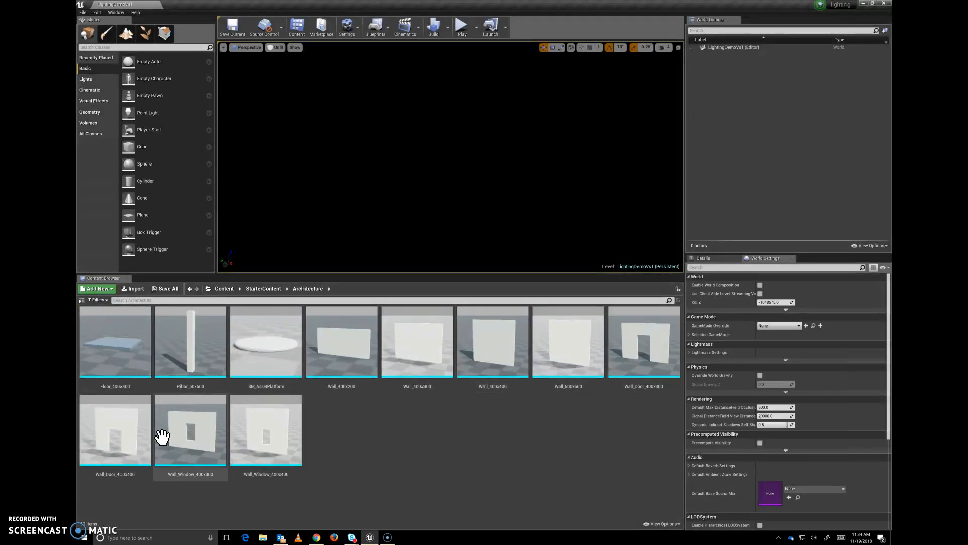
left_click(272, 291)
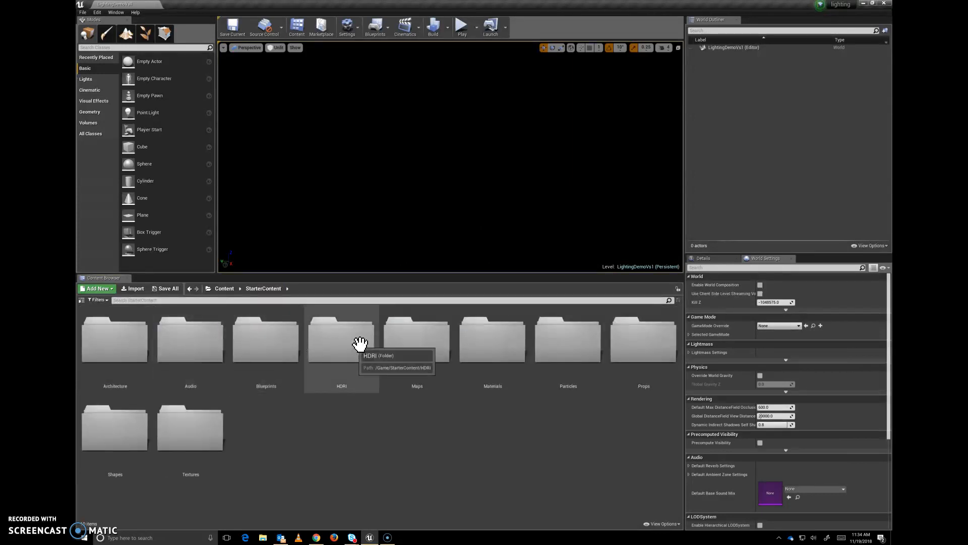
double_click(479, 341)
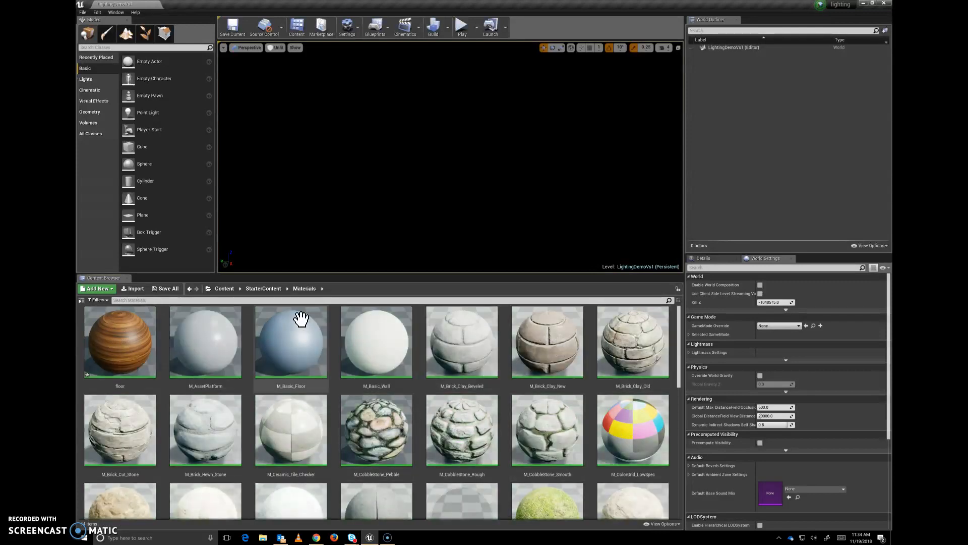
left_click(265, 289)
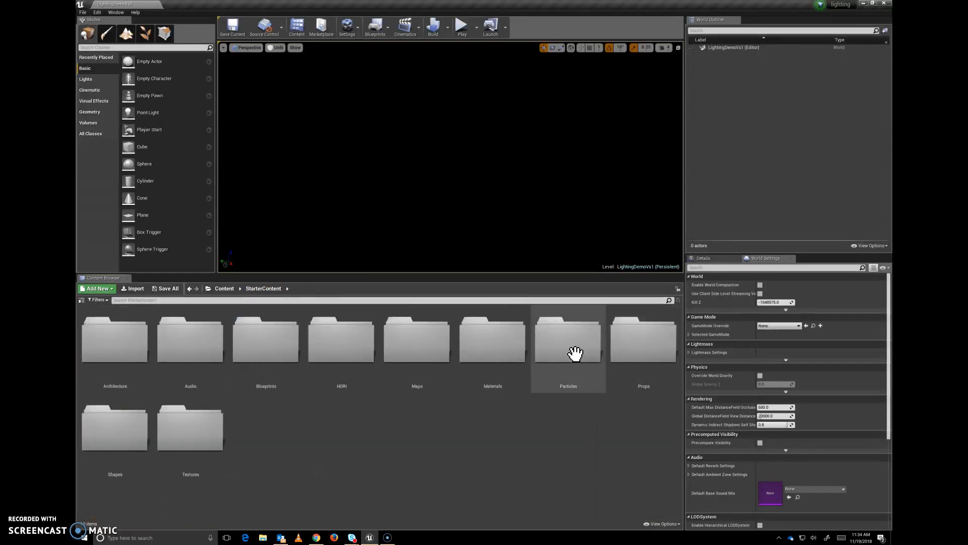
double_click(578, 358)
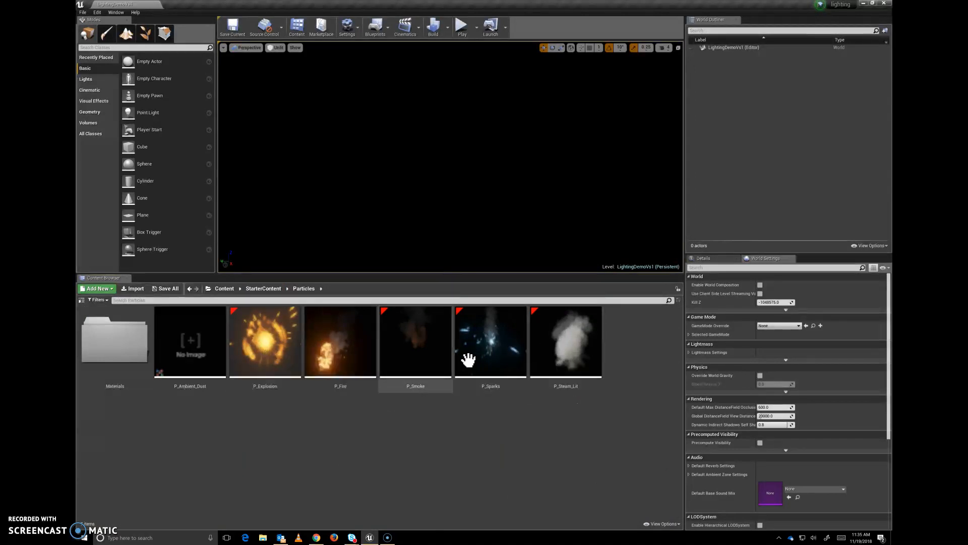
left_click(278, 288)
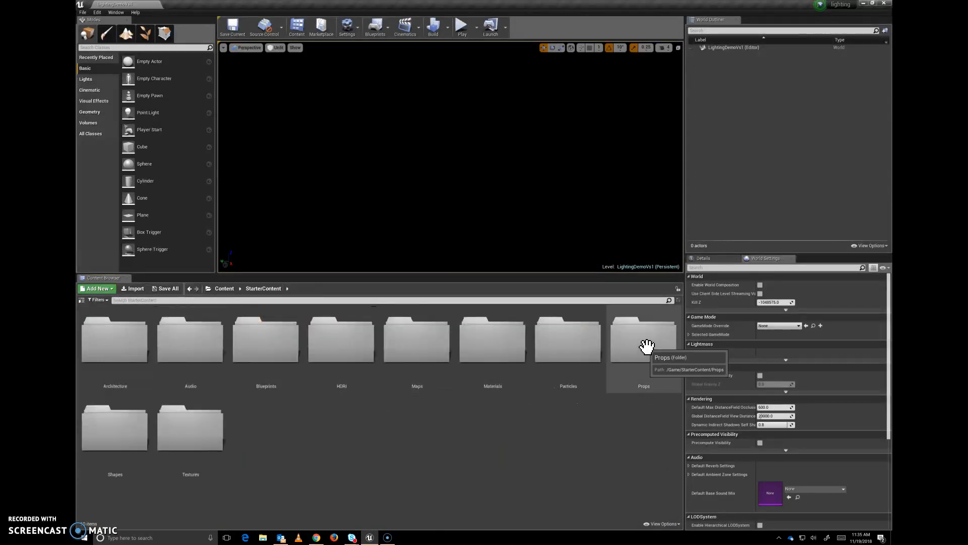
double_click(646, 347)
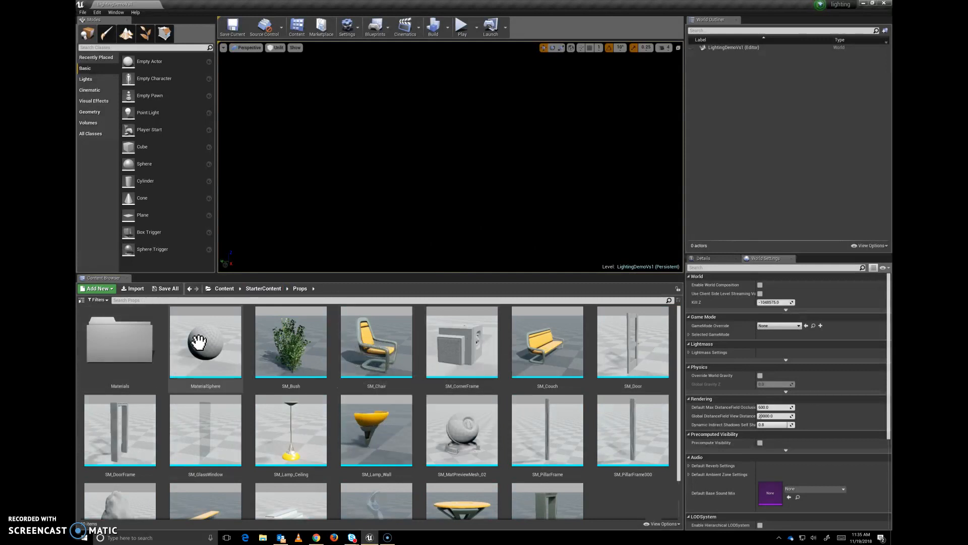
scroll(630, 425, "down", 2)
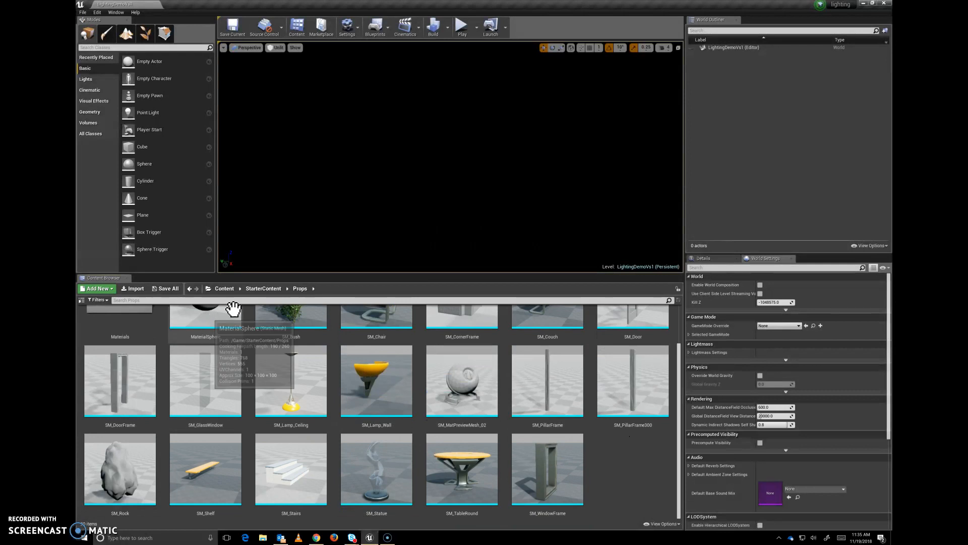
Examine the assets in StarterContent's Shapes and Textures folders, and look at the Props folder again
left_click(262, 288)
double_click(113, 432)
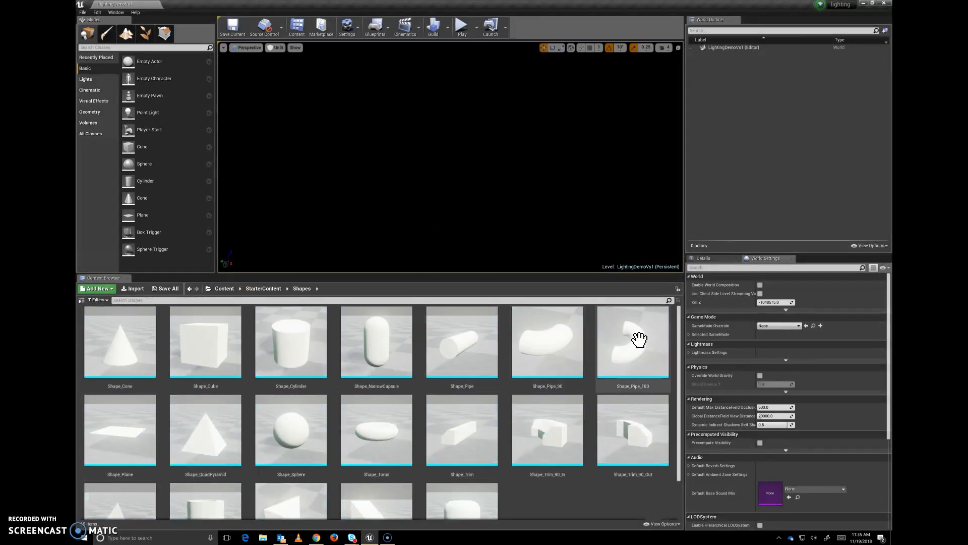
scroll(509, 423, "down", 1)
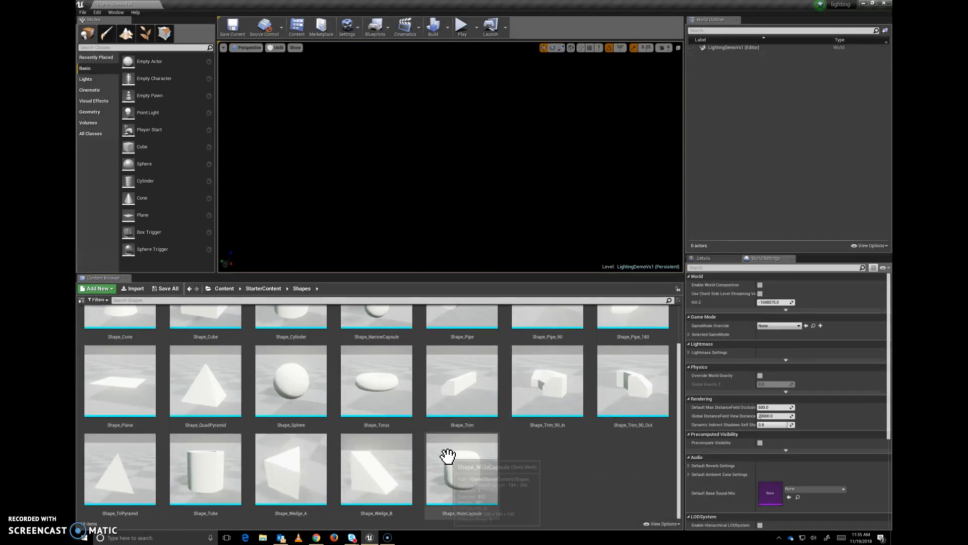
scroll(383, 352, "up", 1)
left_click(264, 289)
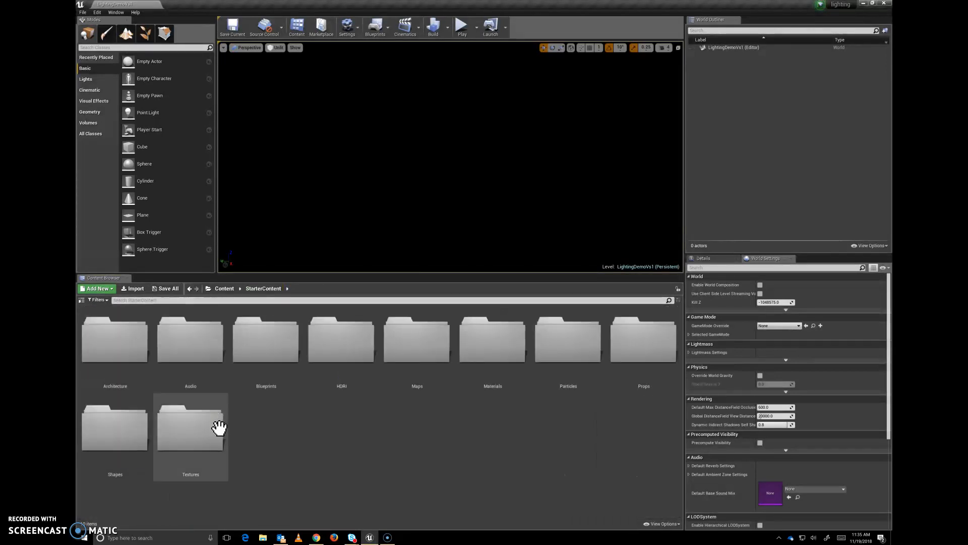
double_click(190, 422)
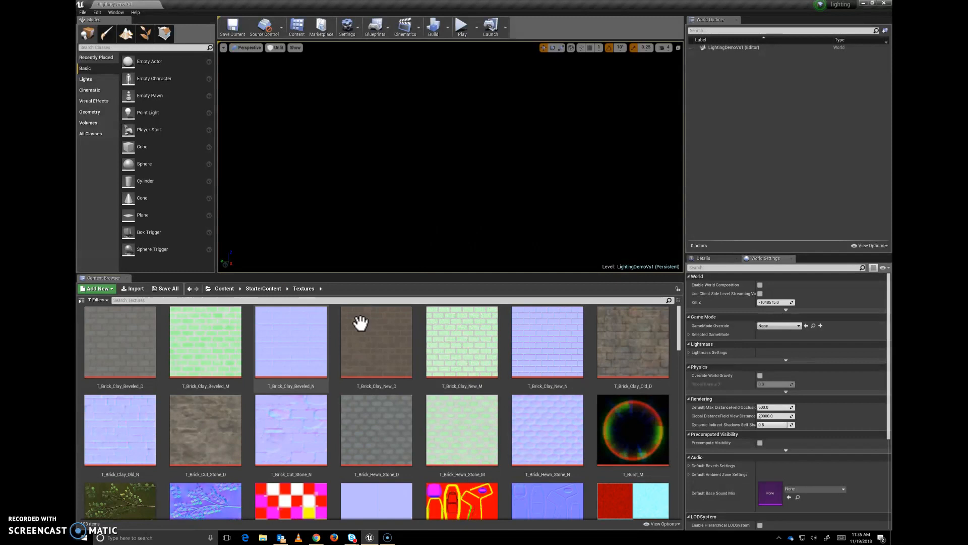
scroll(601, 399, "down", 3)
scroll(588, 424, "up", 3)
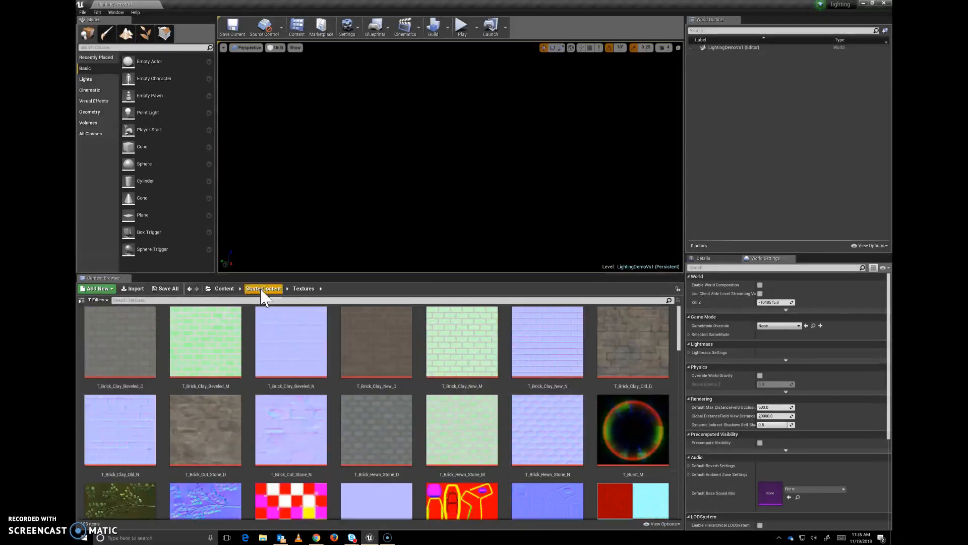
left_click(263, 288)
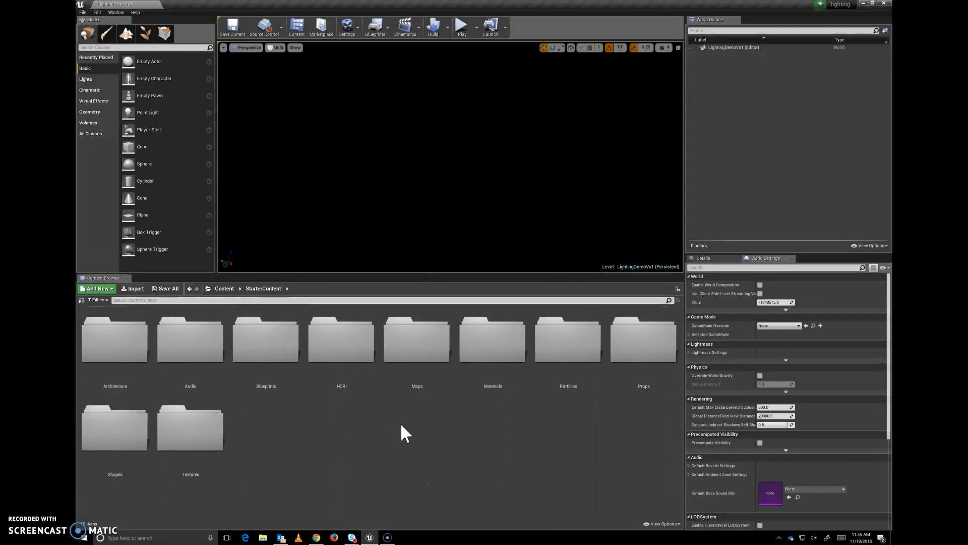
double_click(641, 330)
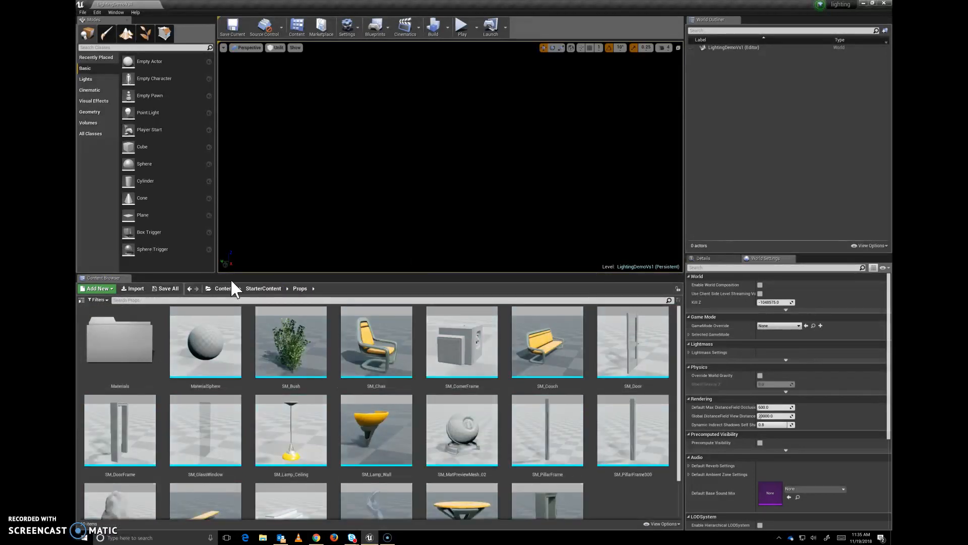
Set the viewport to Unlit and place the Floor_400x400 mesh from StarterContent's Architecture folder in the level
left_click(263, 289)
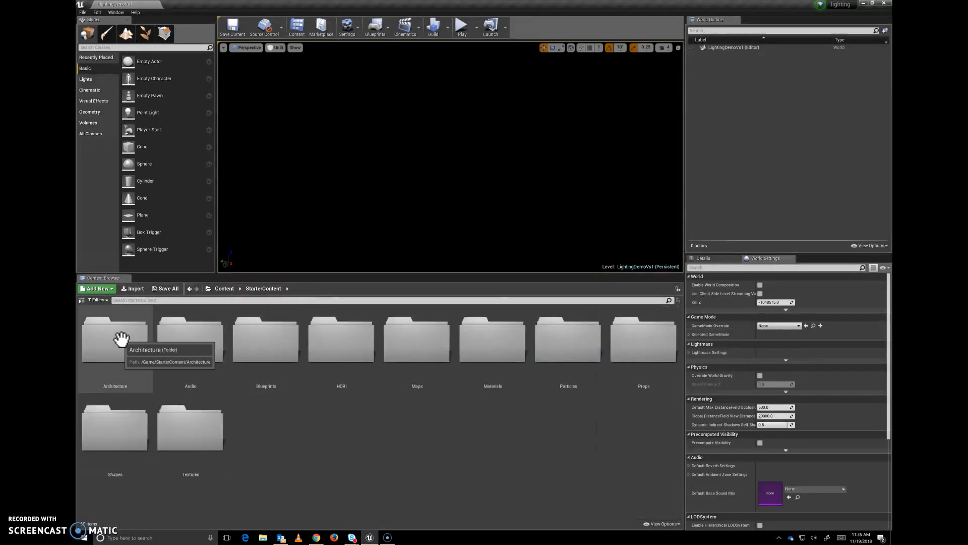
double_click(128, 346)
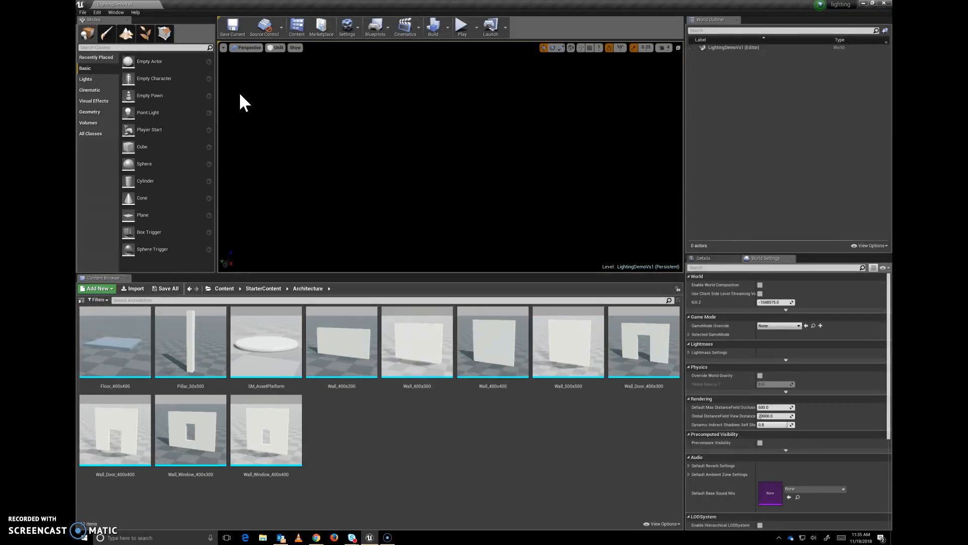
left_click(278, 48)
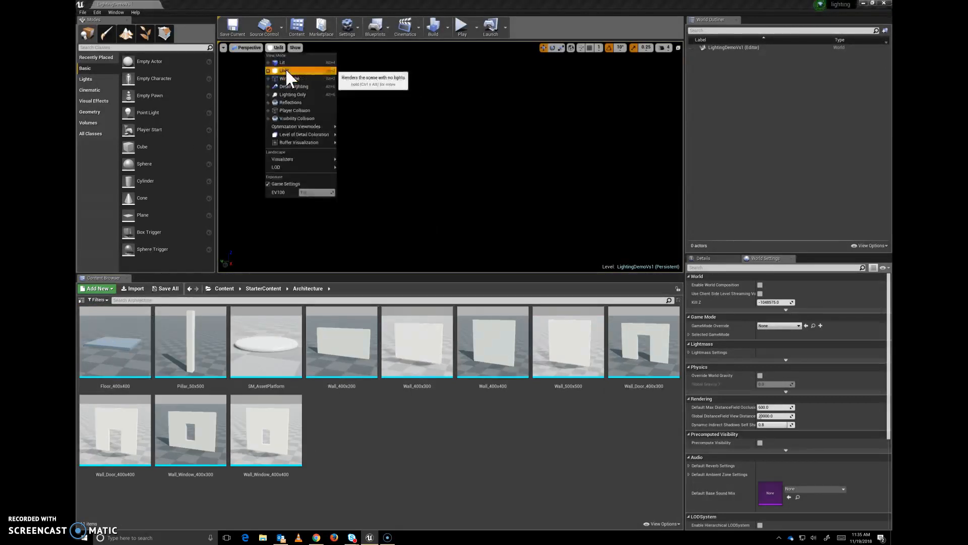
left_click(285, 70)
left_click_drag(121, 350, 509, 153)
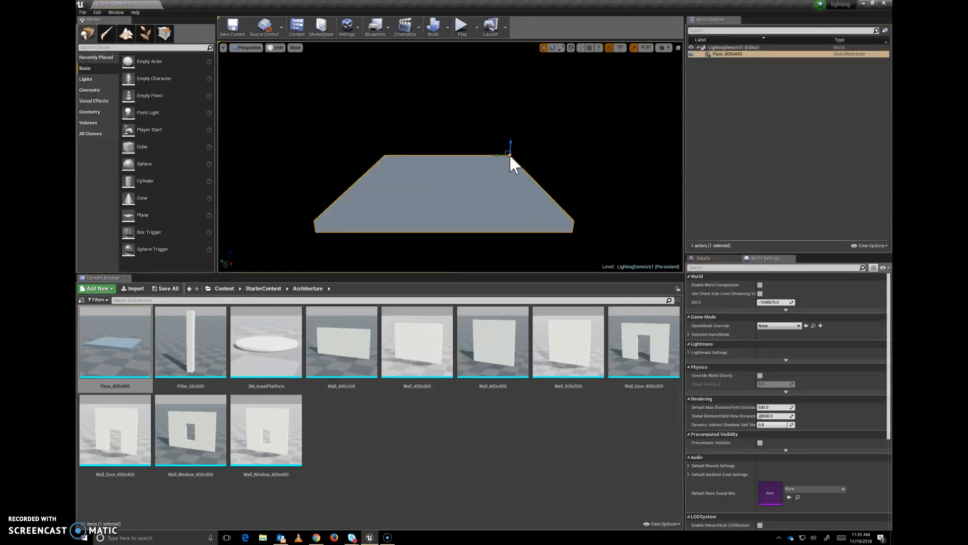
Place the Wall_Door_400x400 mesh along one edge of the floor as the first wall
left_click(731, 54)
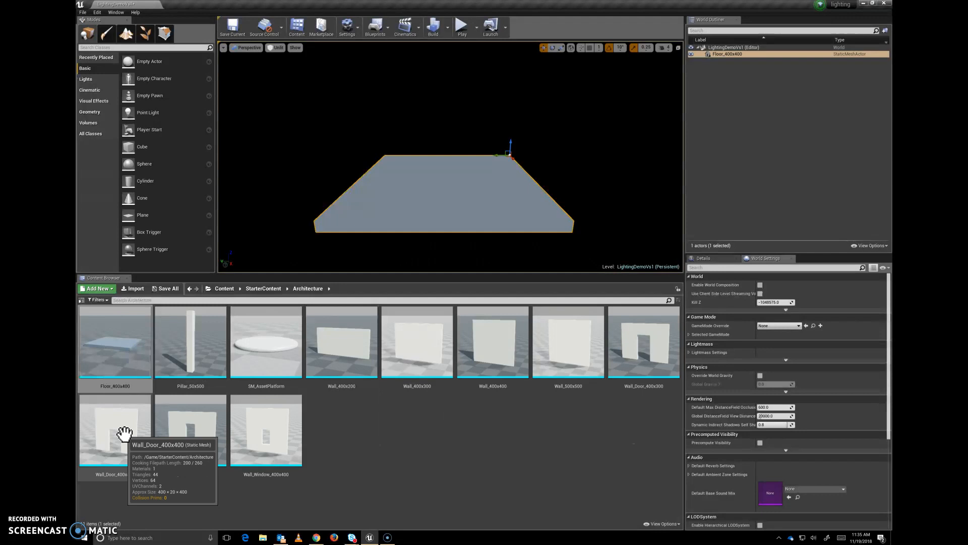
left_click_drag(124, 433, 401, 156)
scroll(450, 169, "down", 6)
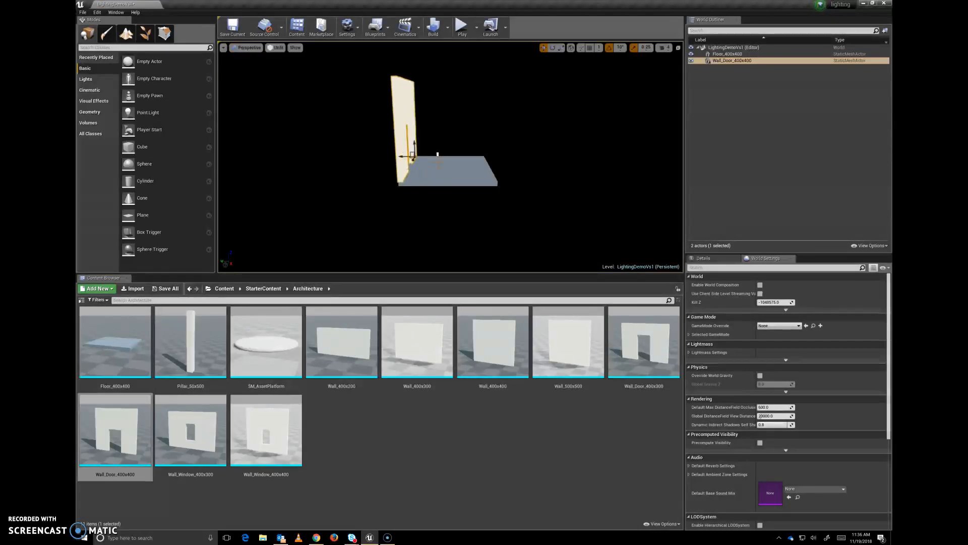
mouse_move(472, 168)
left_mouse_down("alt")
mouse_move(542, 178)
mouse_move(447, 176)
mouse_move(412, 190)
mouse_move(485, 162)
left_mouse_up("alt")
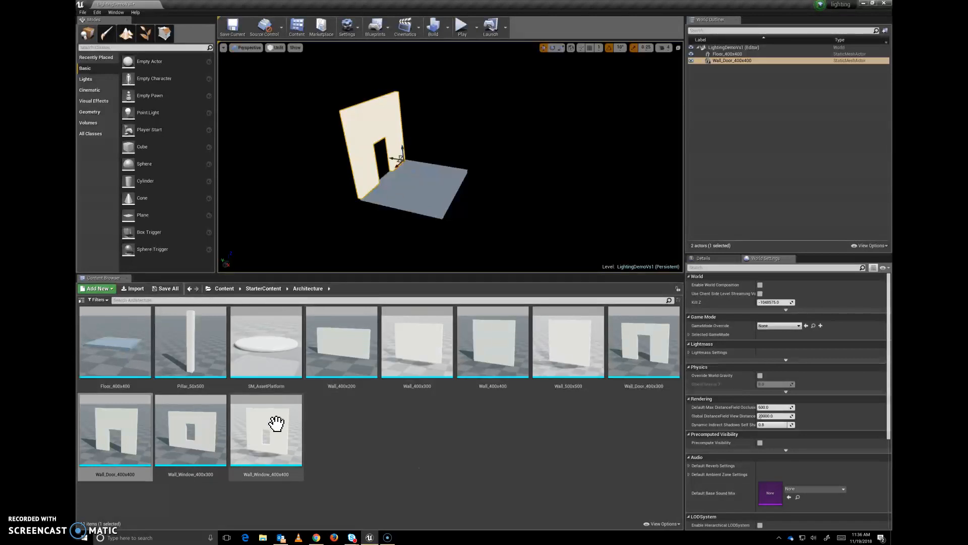
Add the Wall_Window_400x400 mesh at the floor's far corner and rotate it 90 degrees so it stands perpendicular to the door wall
left_click_drag(268, 434, 495, 176)
key("e")
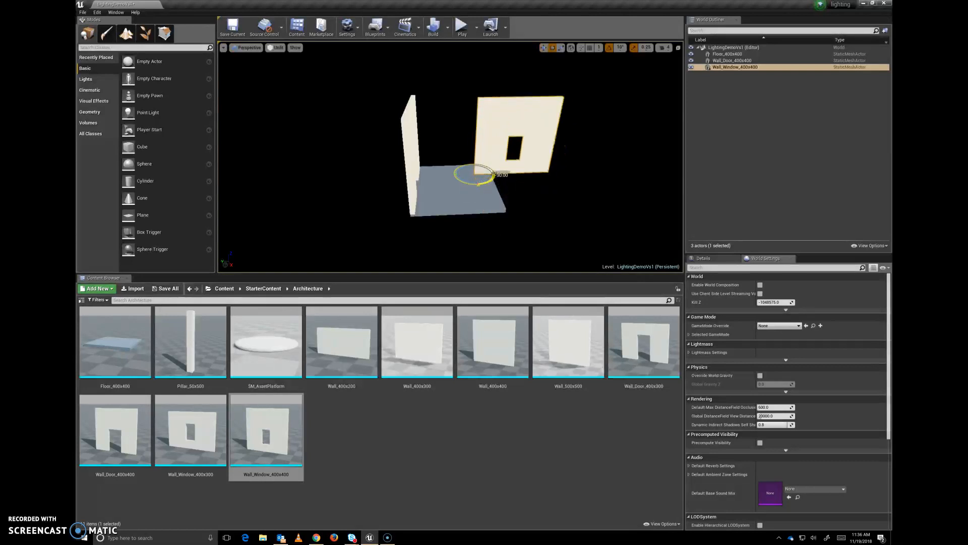
key("w")
Show all four viewports and move the window wall flush with the floor's back edge, meeting the door wall
left_click(678, 48)
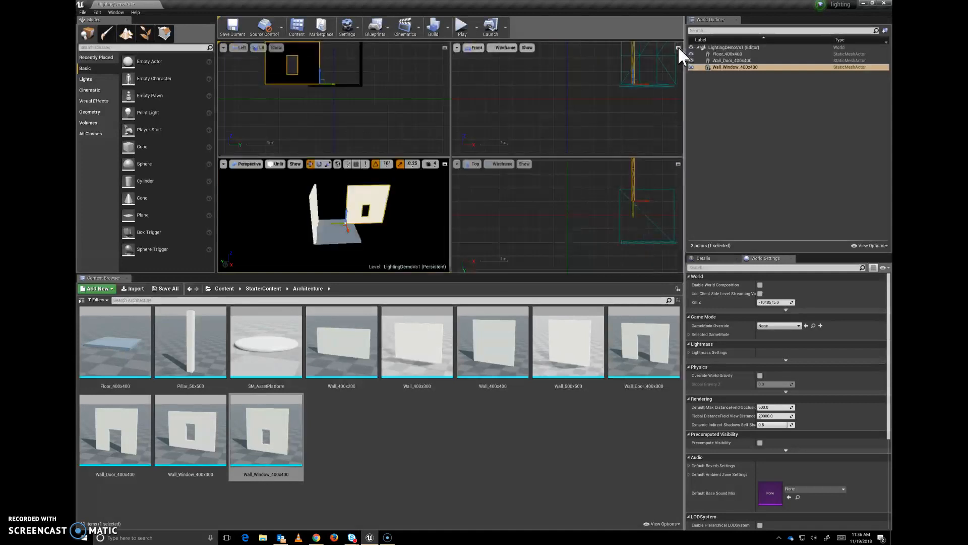
scroll(389, 113, "down", 3)
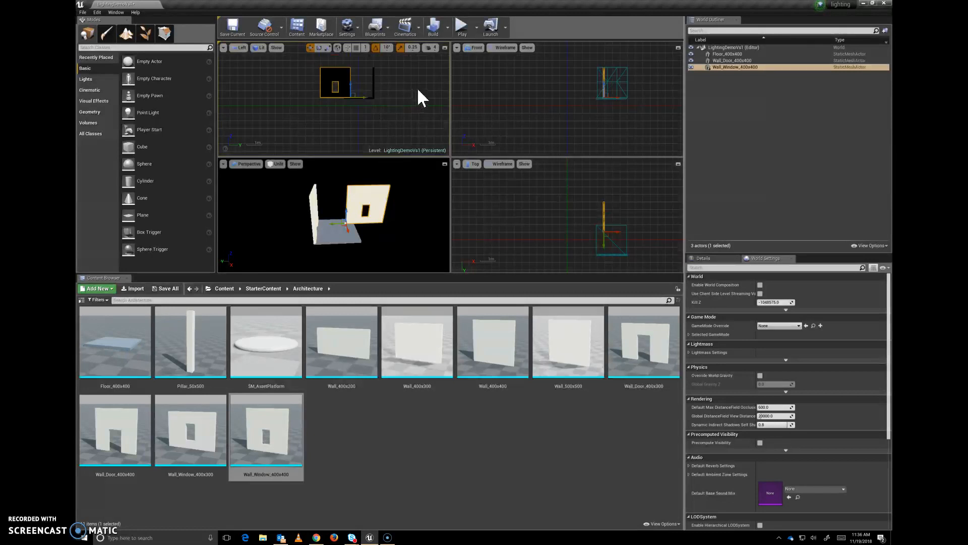
right_click_drag(422, 73, 411, 59)
left_click_drag(373, 113, 397, 113)
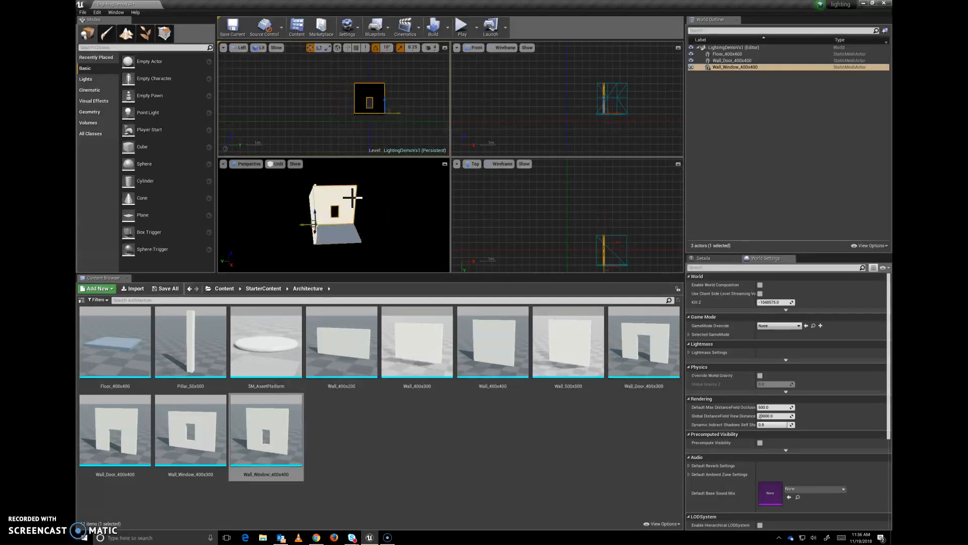
left_click_drag(621, 266, 613, 266)
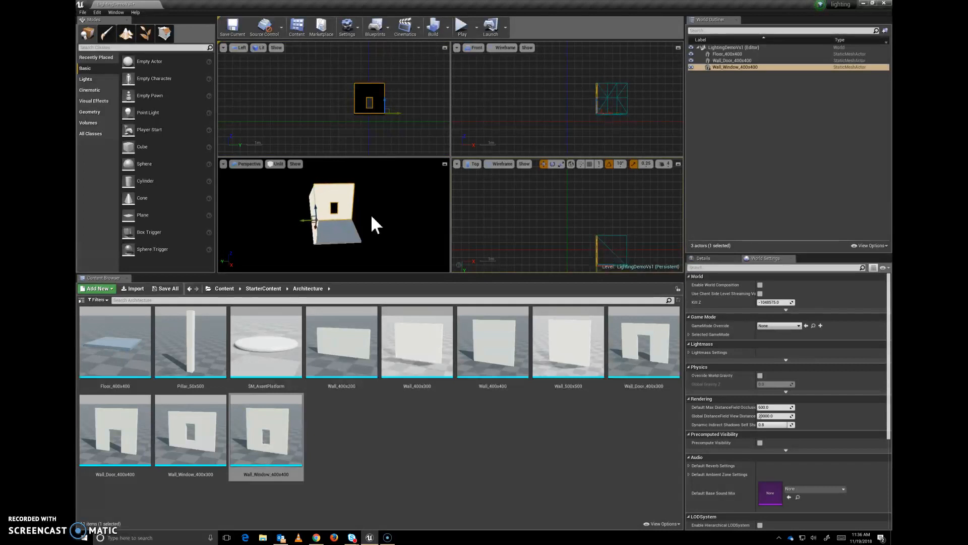
Scale the floor up along both horizontal axes so it extends well past the door and window walls
left_click_drag(379, 224, 345, 222, "alt")
left_click(348, 240)
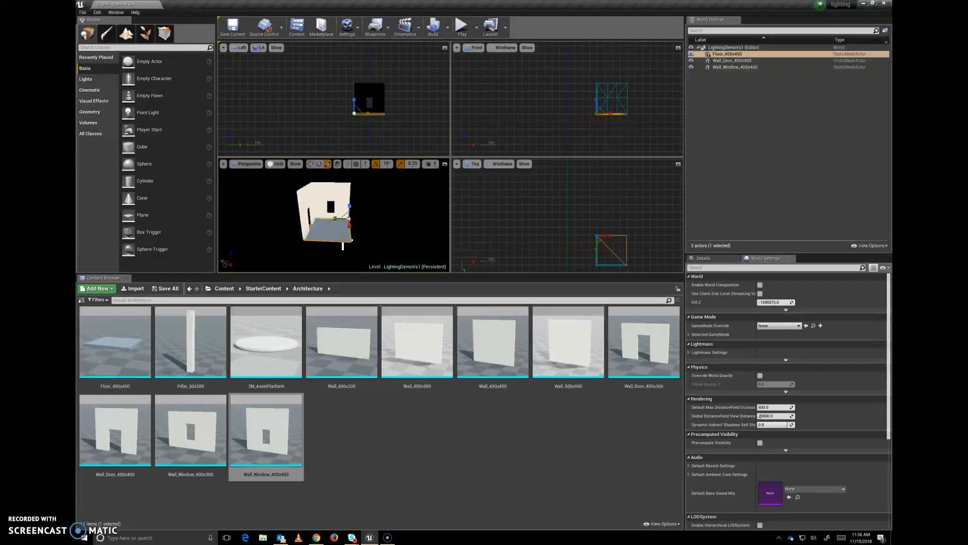
left_click_drag(335, 220, 314, 222)
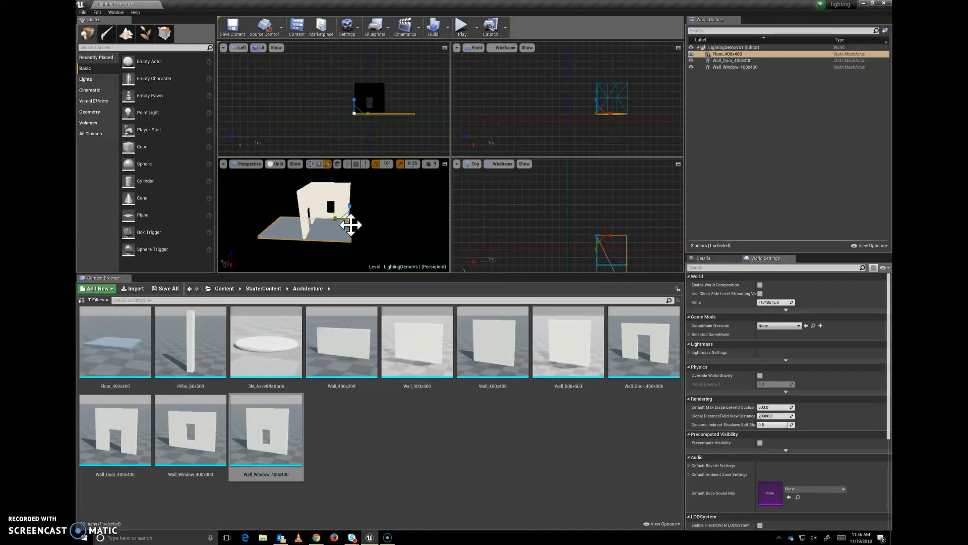
left_click_drag(349, 225, 350, 244)
Move the door wall and window wall together to the back corner edge of the enlarged floor
left_click(313, 196)
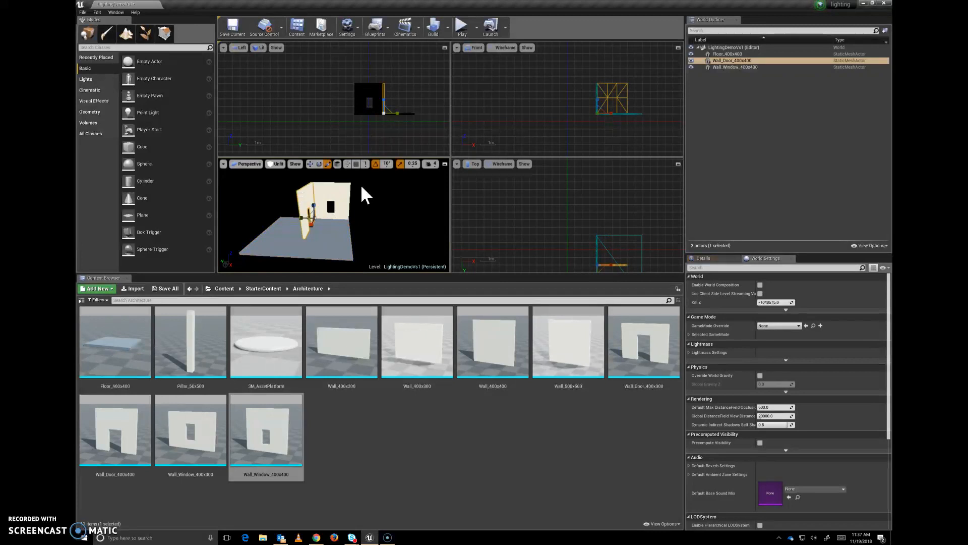
left_click(344, 187, "ctrl")
key("w")
left_click_drag(401, 113, 429, 115)
key("f")
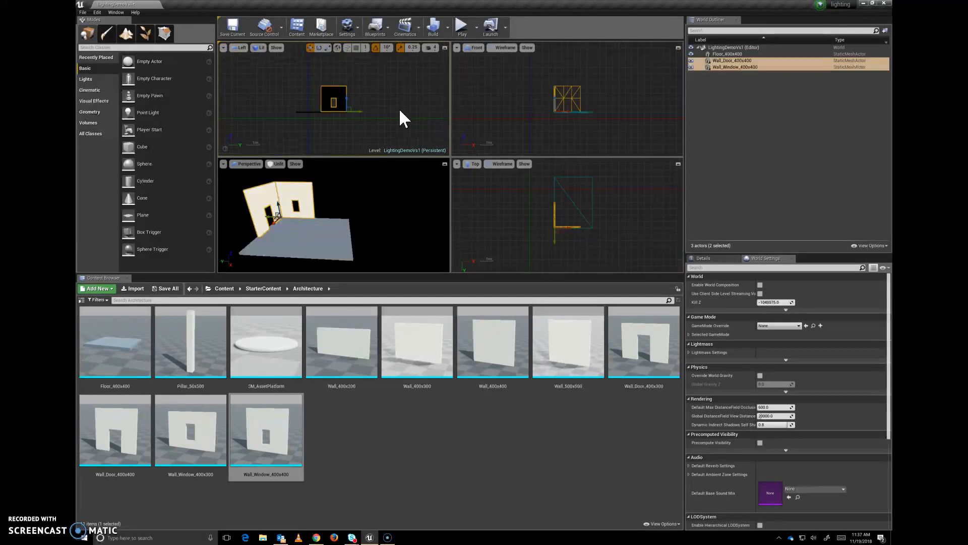
scroll(400, 111, "up", 5)
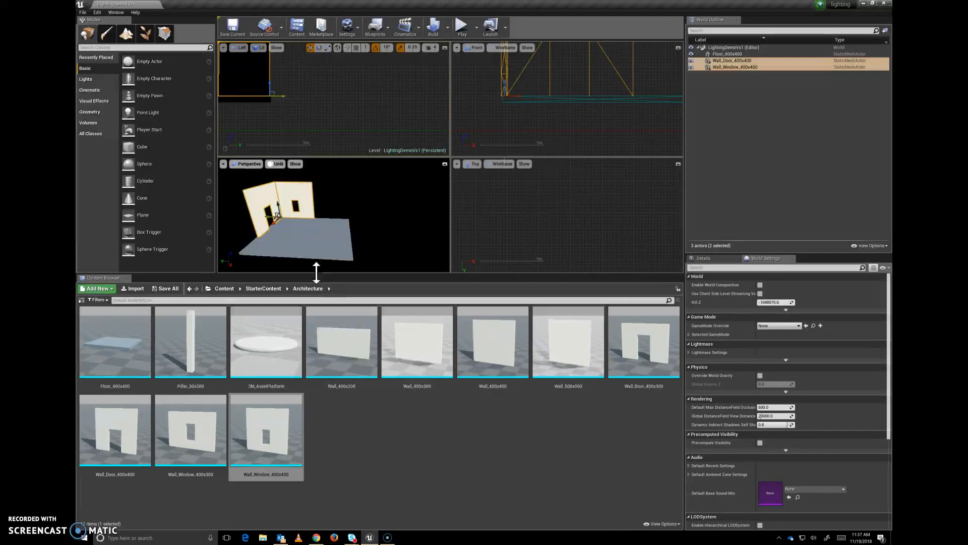
Duplicate the window wall alongside itself, and duplicate the resulting pair onto the opposite side of the floor
left_click(294, 199)
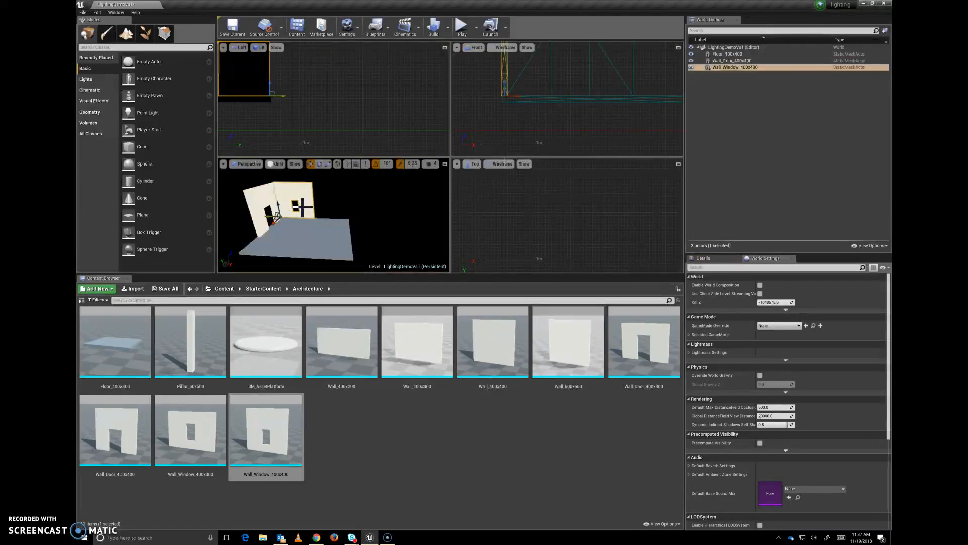
left_click_drag(275, 217, 301, 218, "alt")
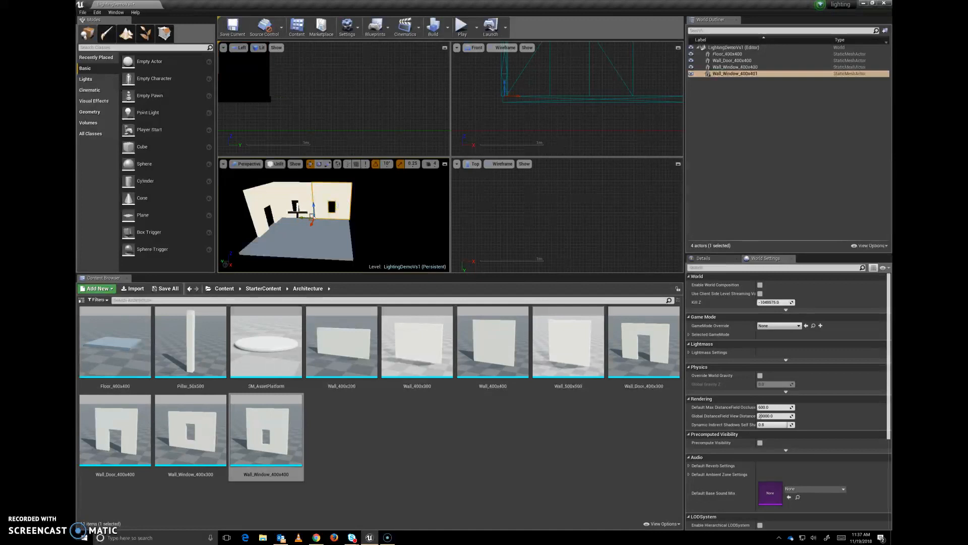
left_click(302, 192)
left_click(338, 194, "ctrl")
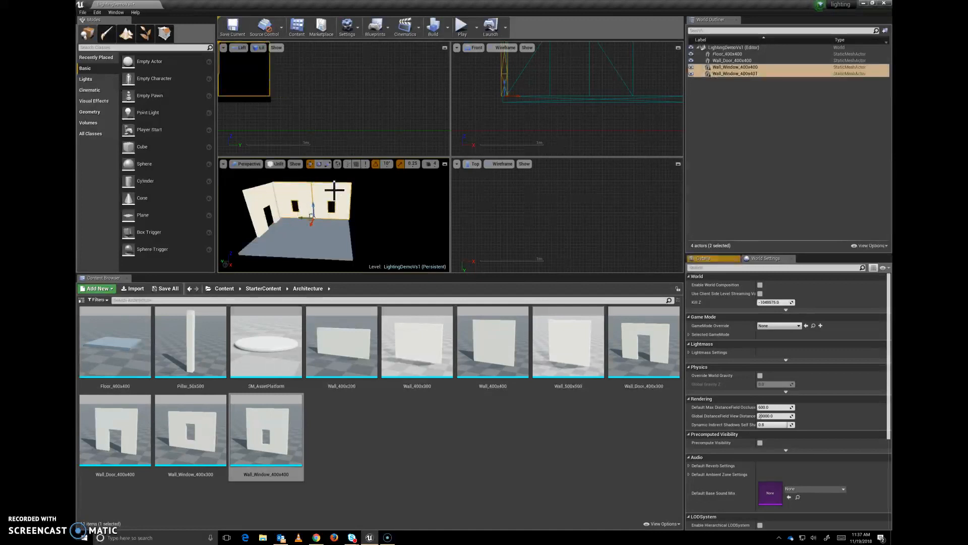
scroll(332, 209, "up", 1)
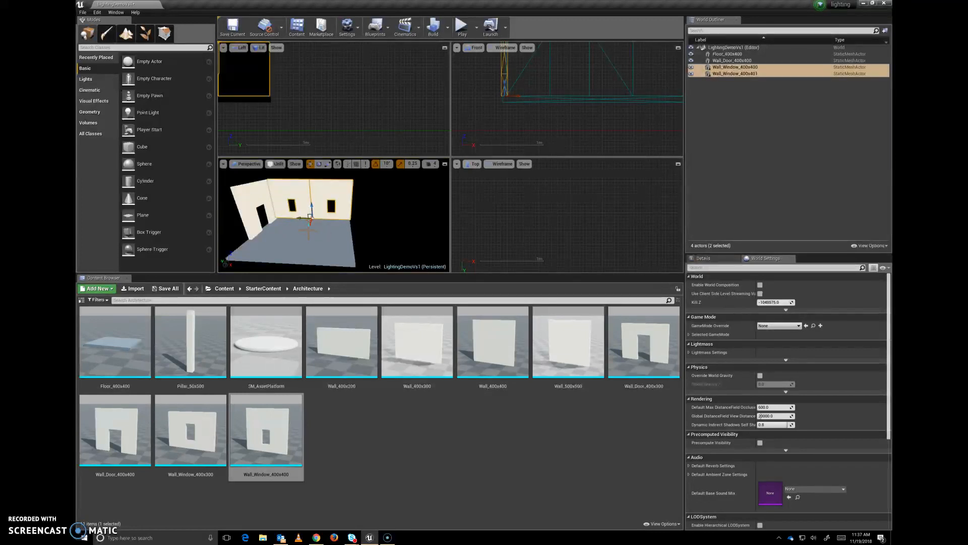
left_click_drag(310, 220, 283, 287, "alt")
scroll(557, 105, "down", 5)
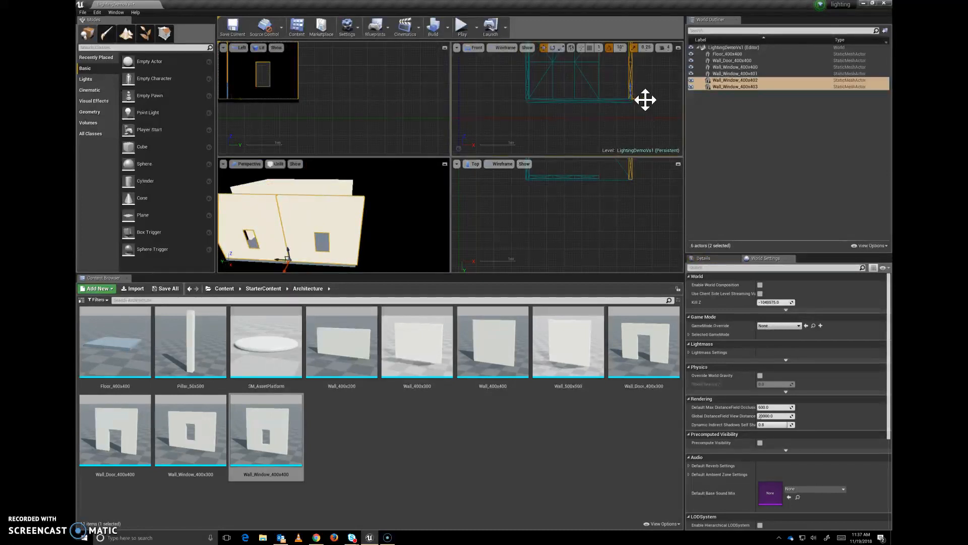
key("f")
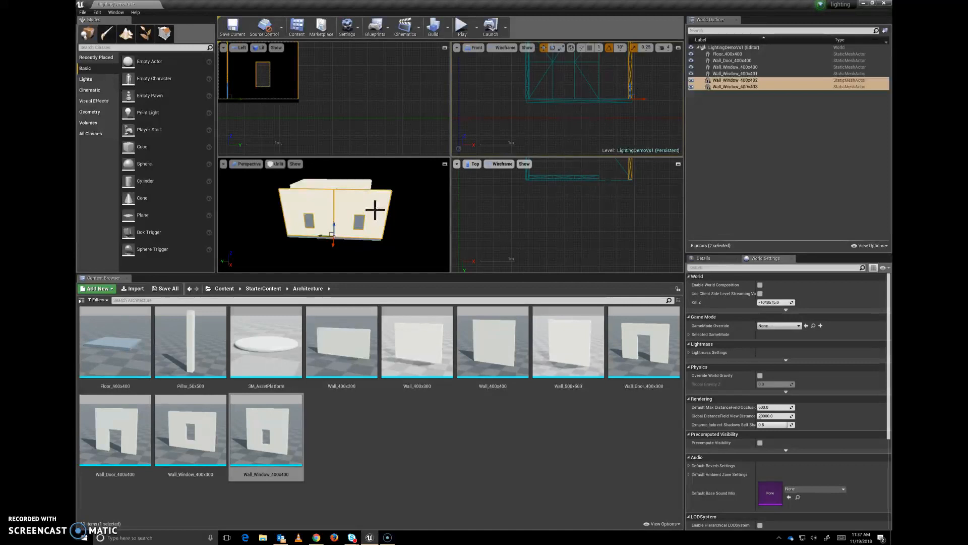
left_click_drag(384, 228, 293, 227, "alt")
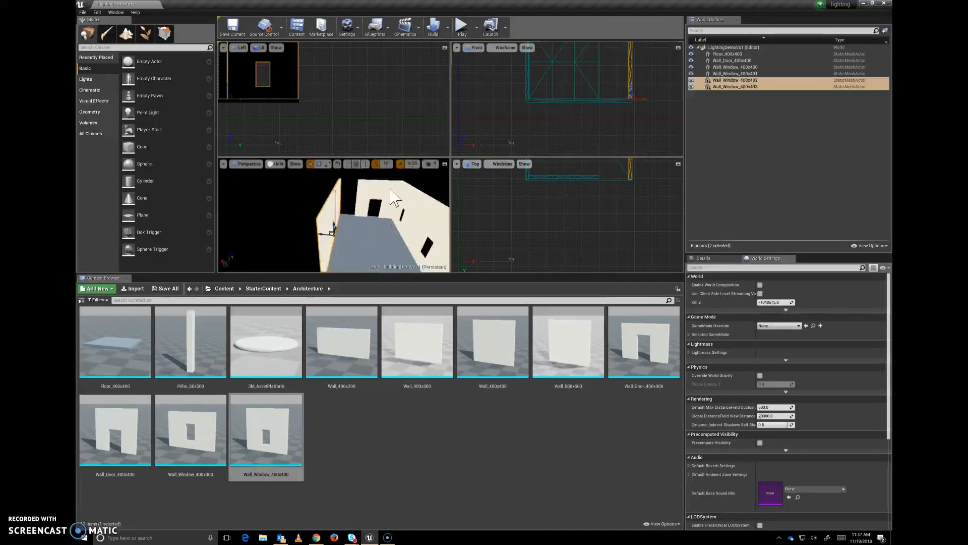
Place the Wall_400x200 mesh inside the room and rotate it upright, parallel to the door wall
left_click(359, 187)
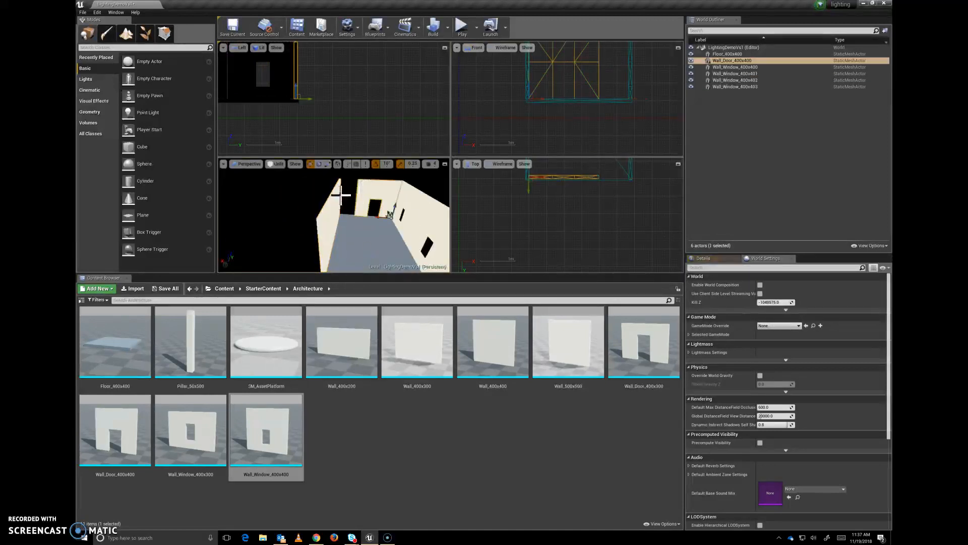
left_click_drag(350, 339, 356, 222)
key("e")
key("w")
scroll(329, 115, "down", 4)
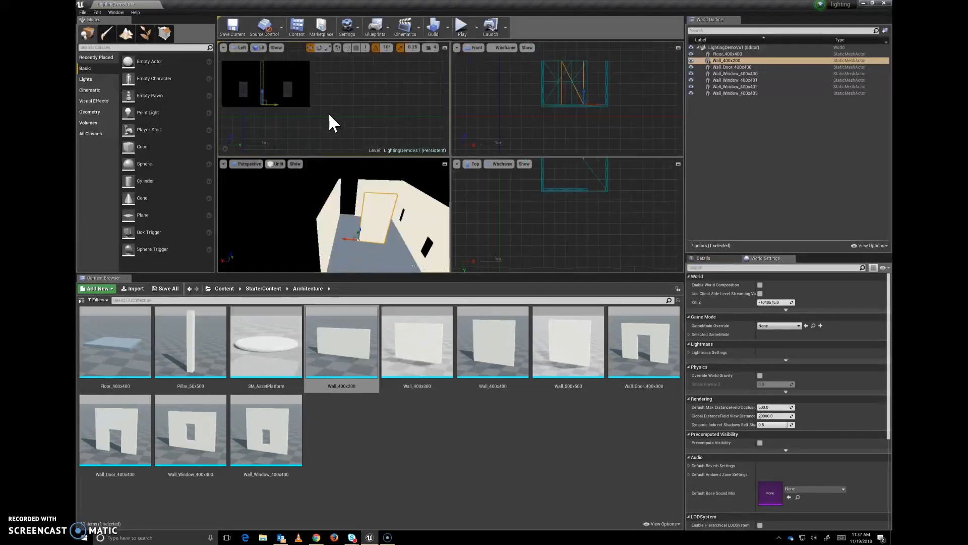
Move the Wall_400x200 panel into the gap between the door wall and the opposite window wall
scroll(330, 115, "down", 2)
left_click_drag(591, 106, 605, 108)
scroll(624, 177, "up", 2)
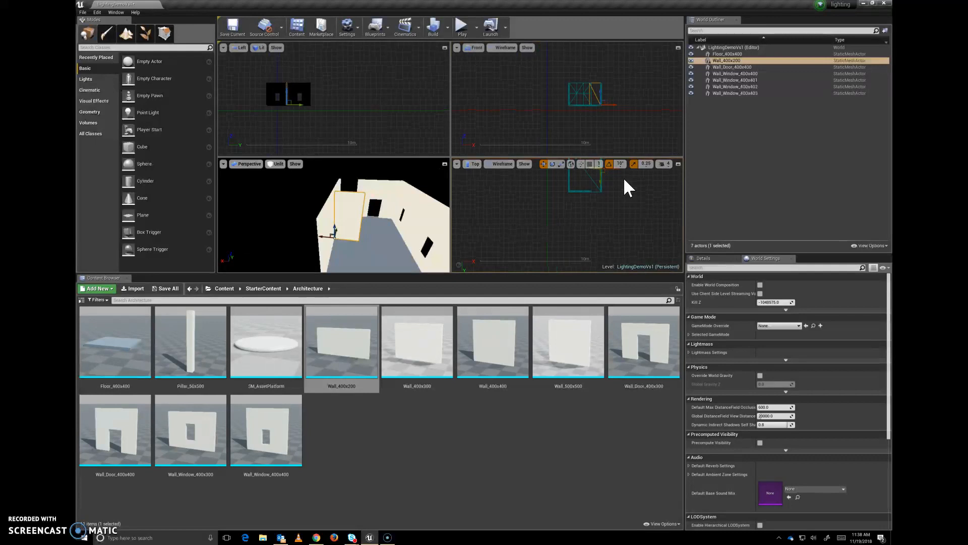
left_click_drag(584, 176, 587, 215)
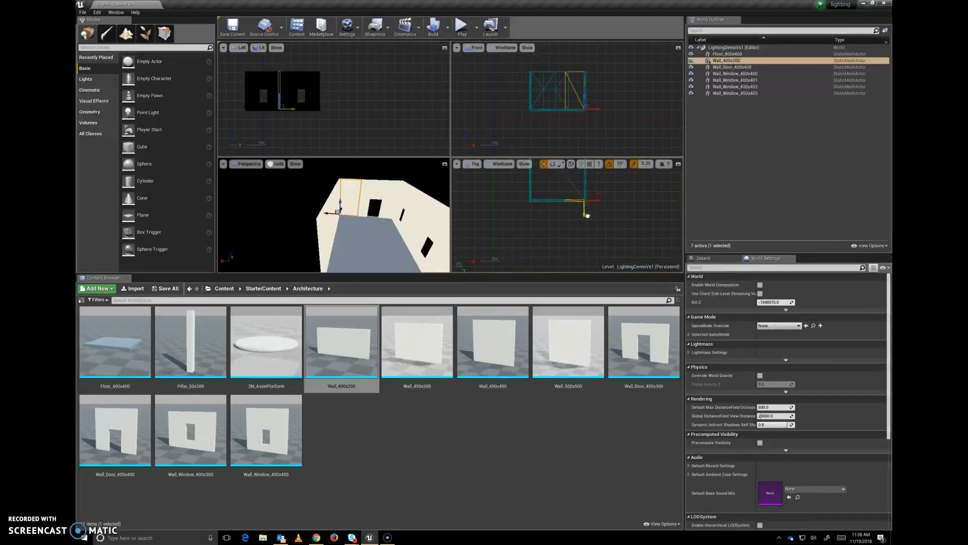
Turn off scale snapping and widen the Wall_400x200 panel until it meets the door wall
scroll(609, 206, "up", 5)
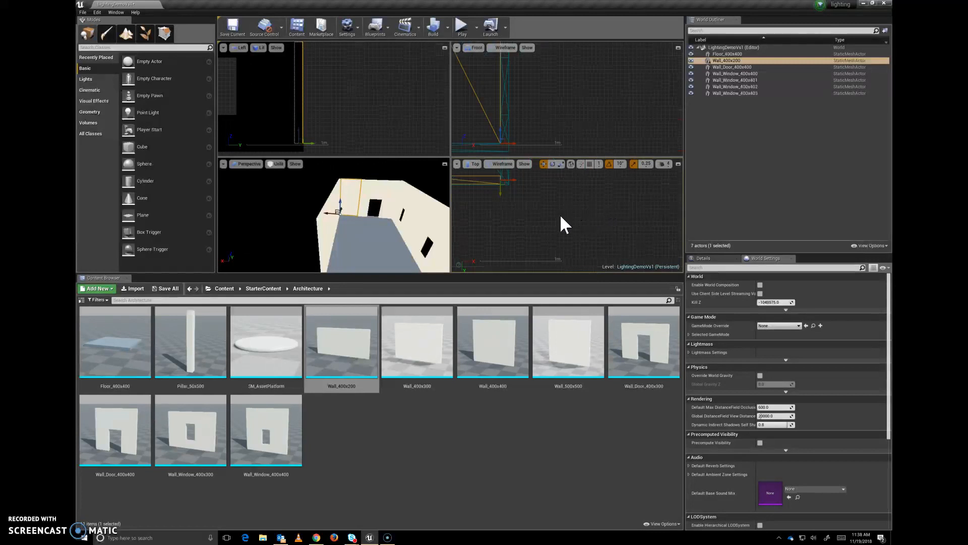
key("f")
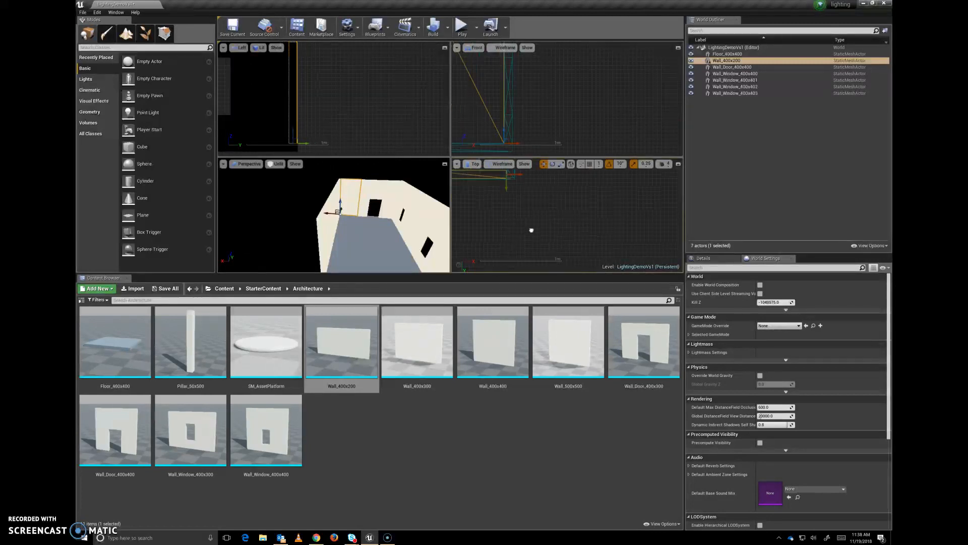
left_click_drag(570, 232, 567, 214)
key("r")
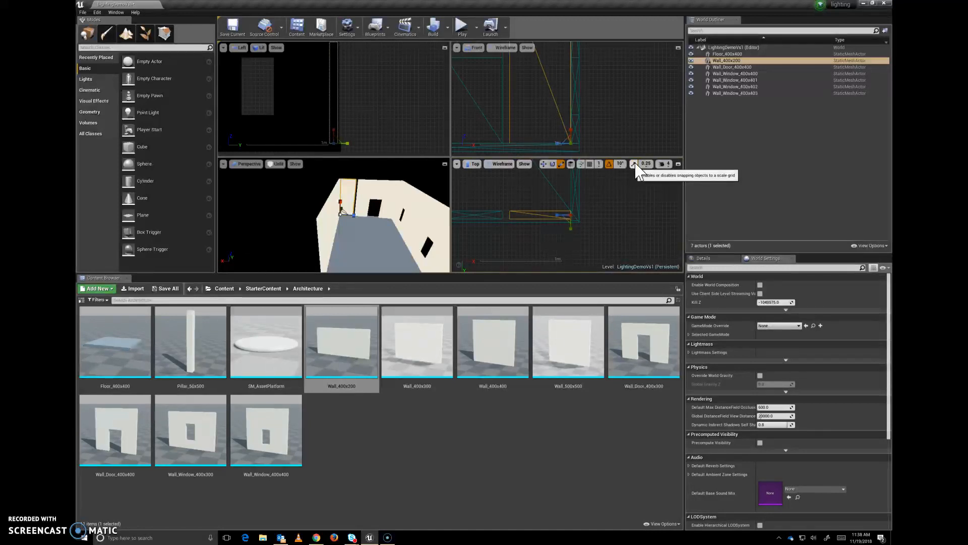
left_click_drag(558, 216, 533, 234)
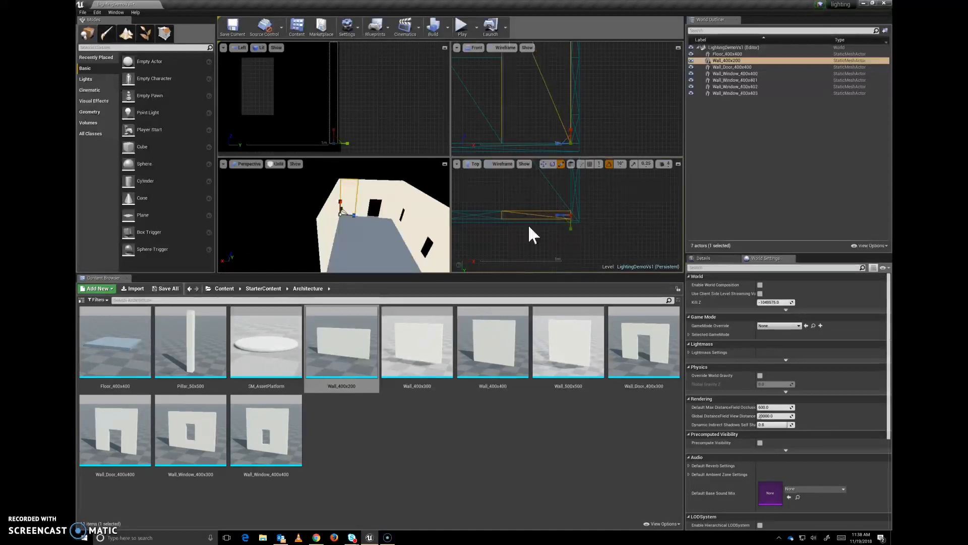
Select the door wall together with the Wall_400x200 panel and nudge both outward to the floor's edge
left_click(490, 220, "ctrl")
key("w")
key("f")
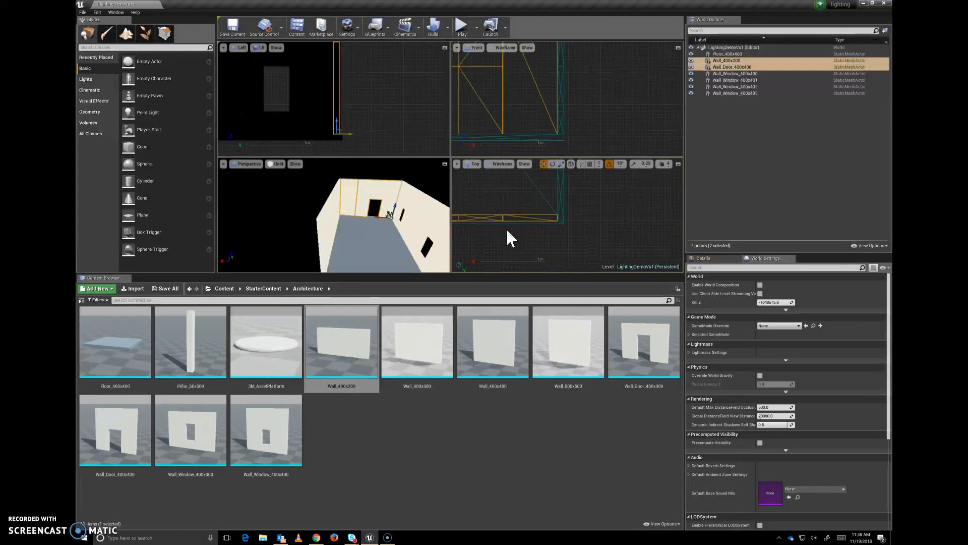
right_click_drag(512, 238, 475, 235)
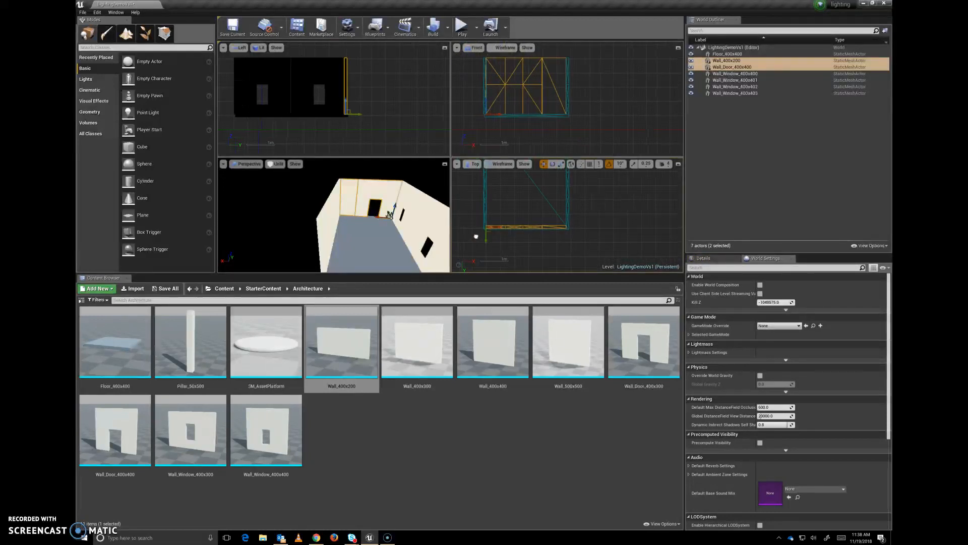
left_click_drag(486, 238, 486, 239)
scroll(501, 206, "down", 3)
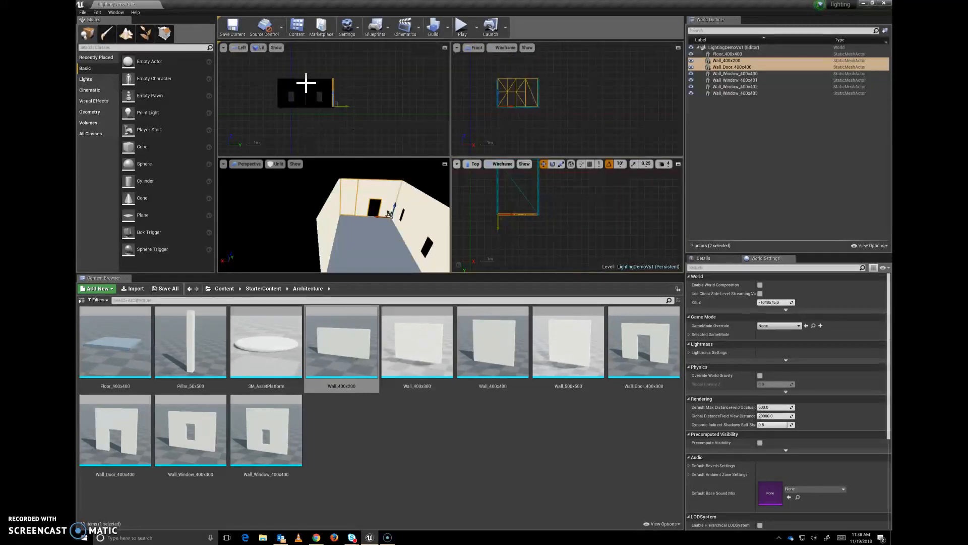
Place the Wall_500x500 mesh inside the room and rotate it to lie flat, parallel to the floor
key("e")
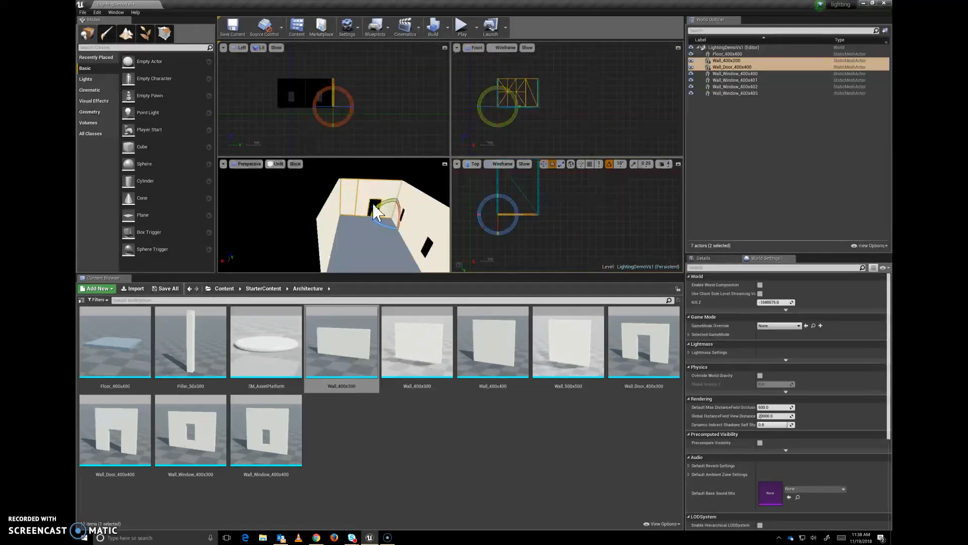
left_click(424, 165)
left_click(445, 164)
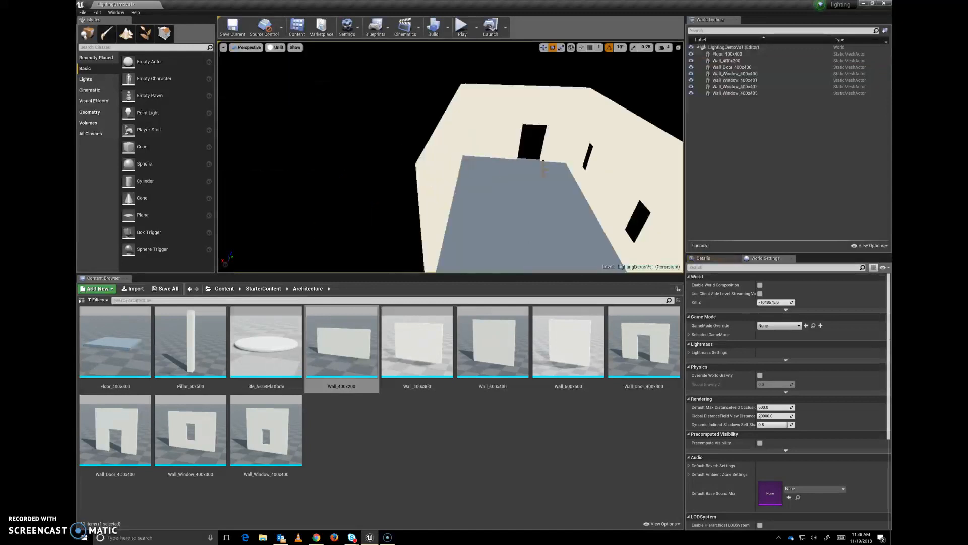
mouse_move(556, 209)
left_mouse_down("alt")
mouse_move(620, 195)
mouse_move(524, 209)
mouse_move(497, 245)
mouse_move(547, 237)
mouse_move(587, 210)
mouse_move(620, 210)
mouse_move(566, 221)
left_mouse_up("alt")
scroll(561, 212, "down", 3)
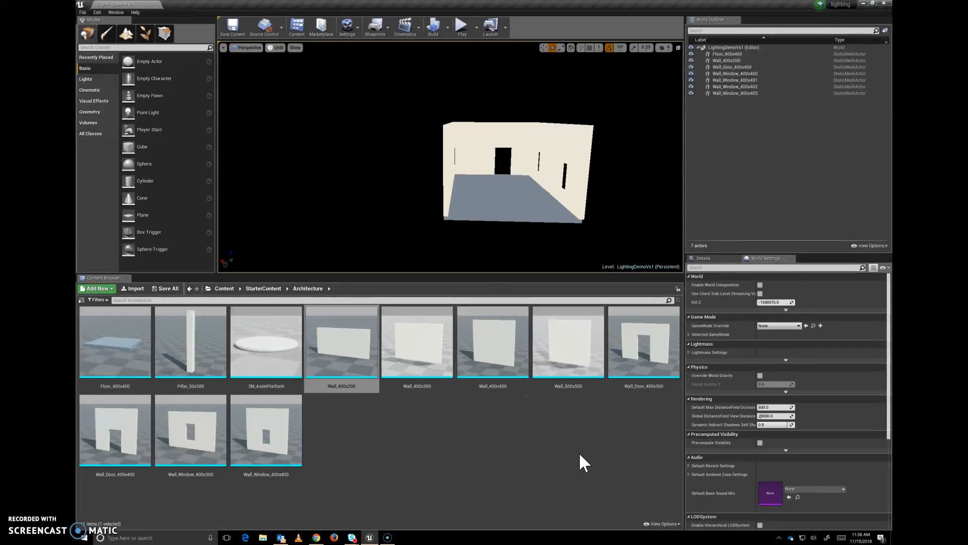
left_click_drag(573, 346, 535, 188)
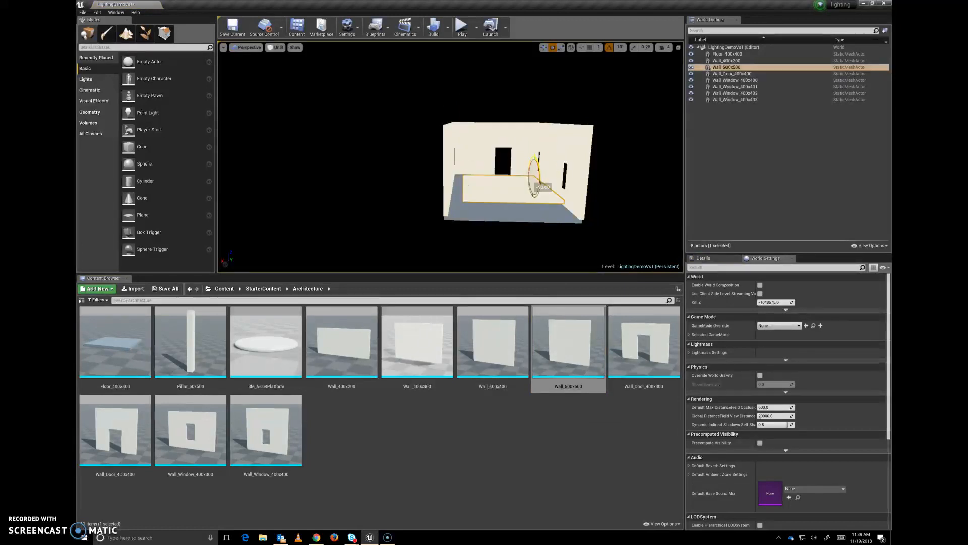
key("w")
key("e")
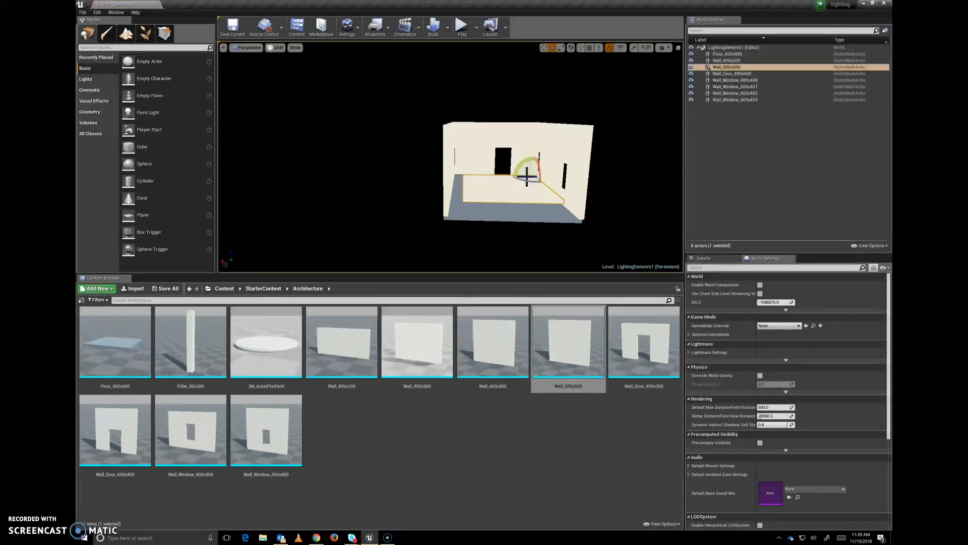
Show the Left viewport as an unlit Top view and align the flat Wall_500x500 panel with the room's corner
left_click(678, 47)
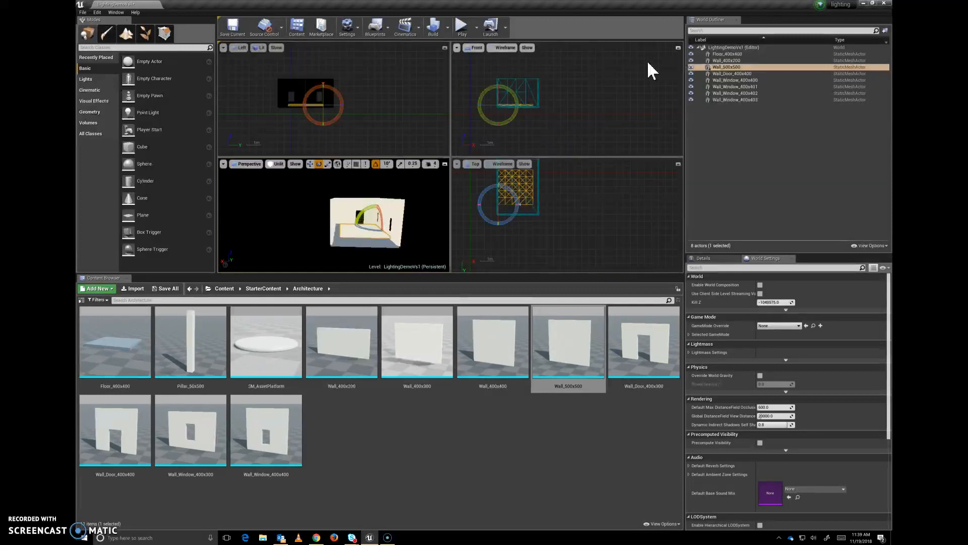
left_click(242, 48)
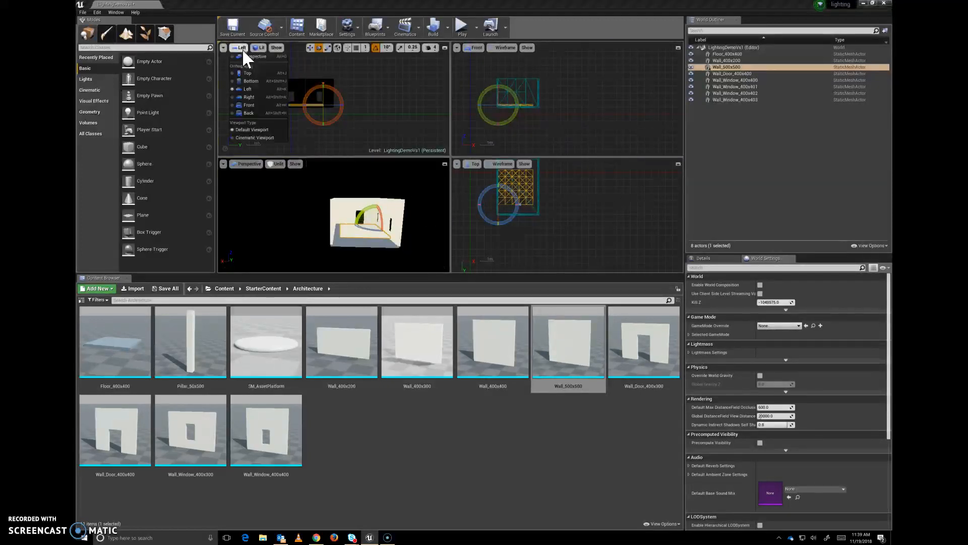
left_click(244, 71)
scroll(301, 104, "down", 5)
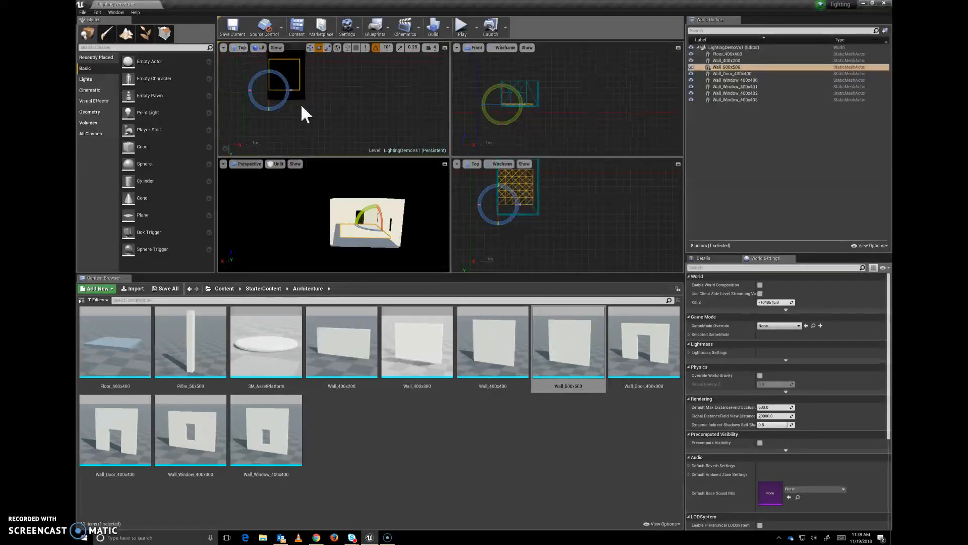
scroll(300, 104, "up", 6)
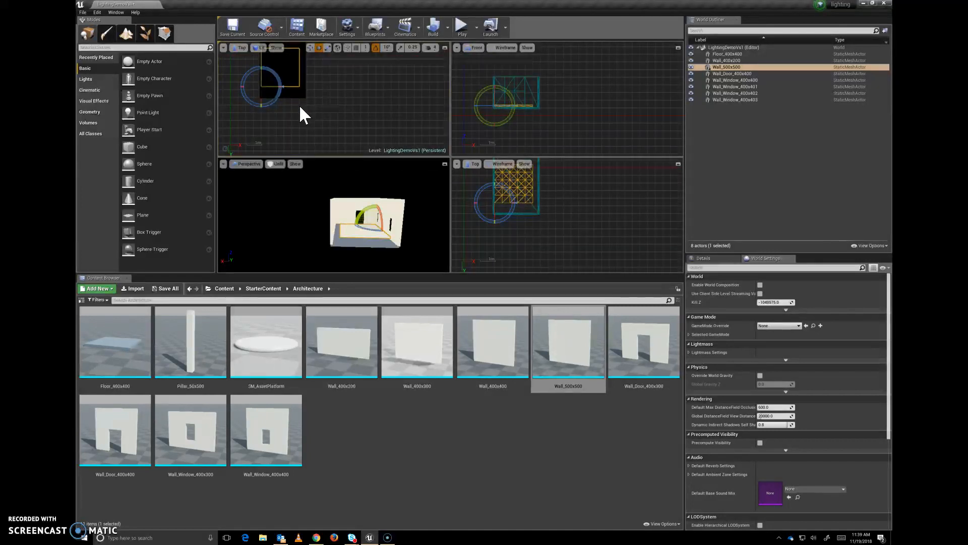
key("w")
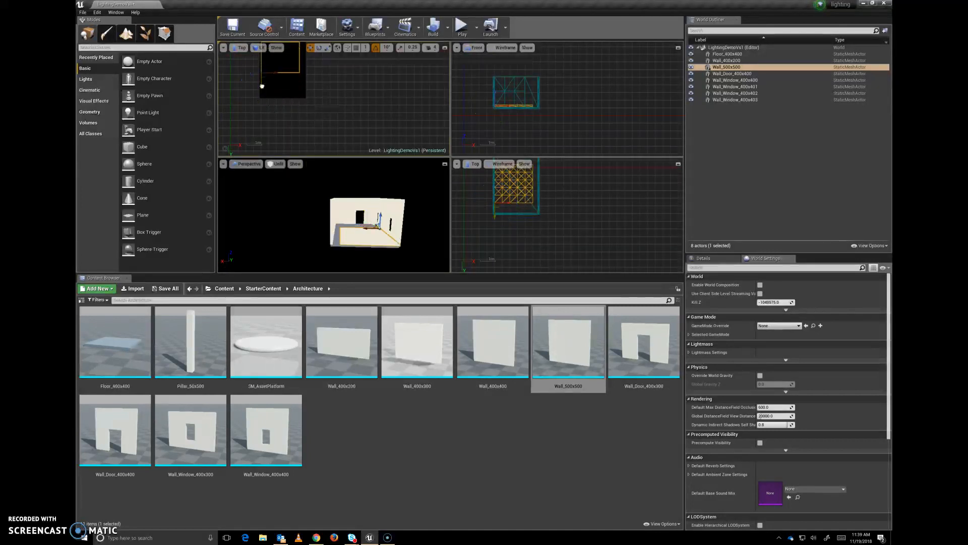
left_click(259, 47)
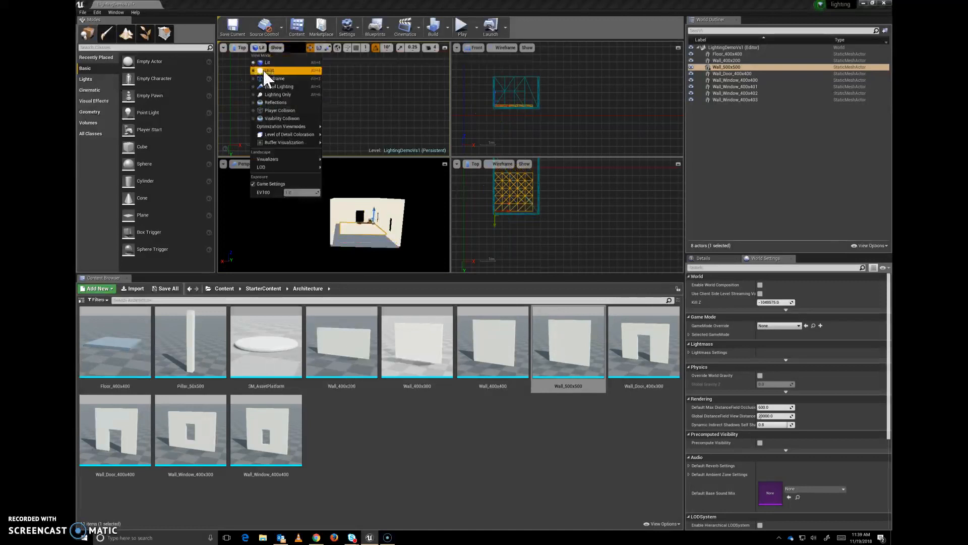
left_click(265, 71)
left_click_drag(260, 110, 261, 111)
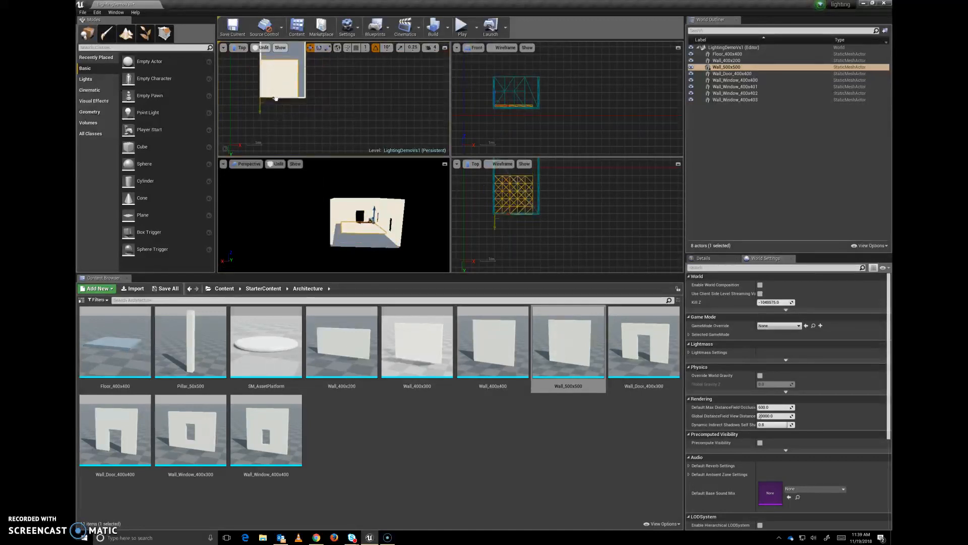
With scale snapping off, stretch the Wall_500x500 panel to cover the room's full width and length
left_click(400, 47)
scroll(331, 91, "up", 4)
scroll(330, 91, "down", 5)
right_click_drag(354, 94, 358, 56)
key("r")
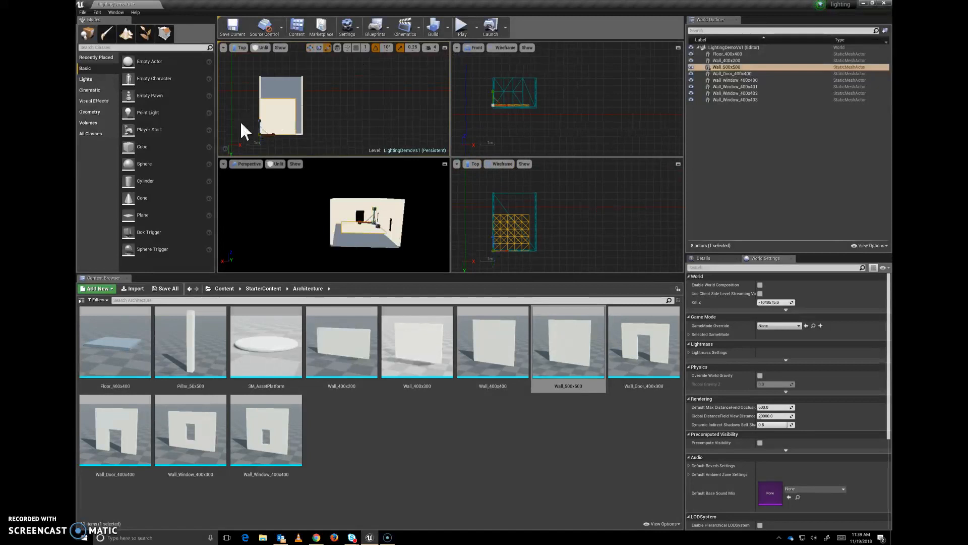
left_click_drag(273, 133, 280, 134)
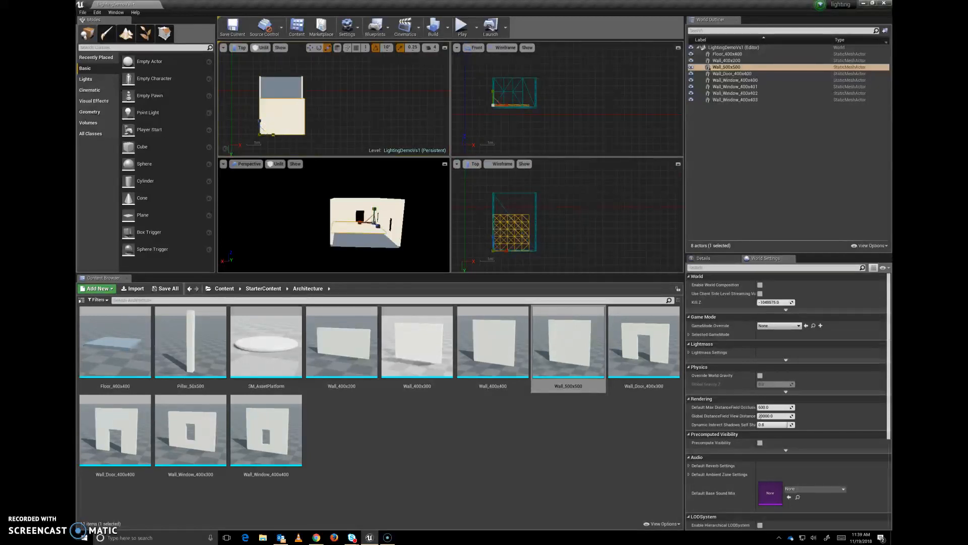
left_click(400, 48)
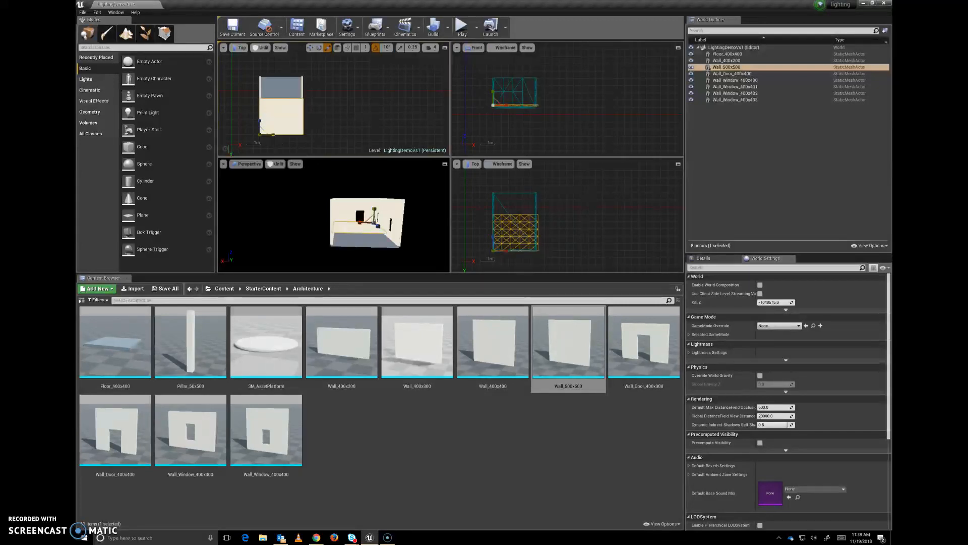
left_click_drag(273, 135, 261, 100)
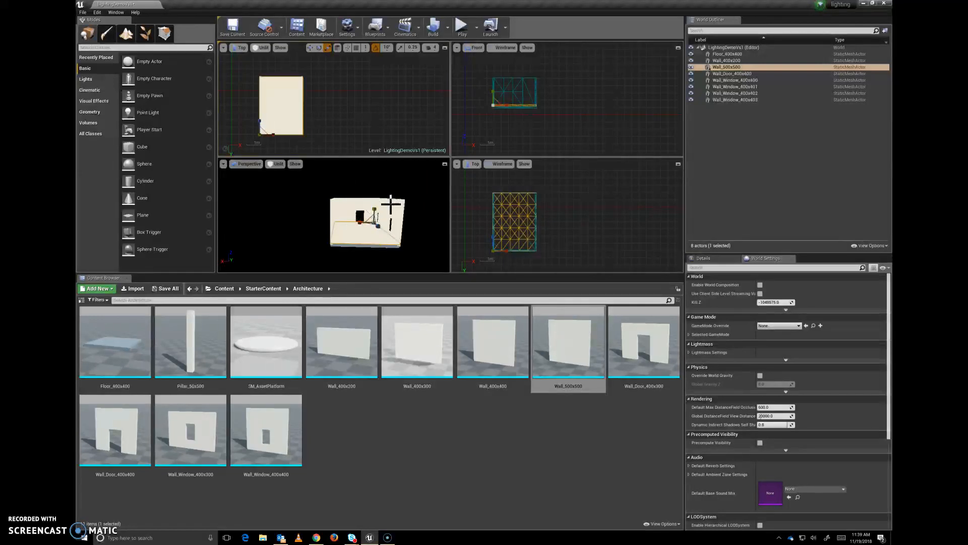
Reselect the Wall_500x500 panel and raise it to the top of the walls as the ceiling
left_click(492, 92)
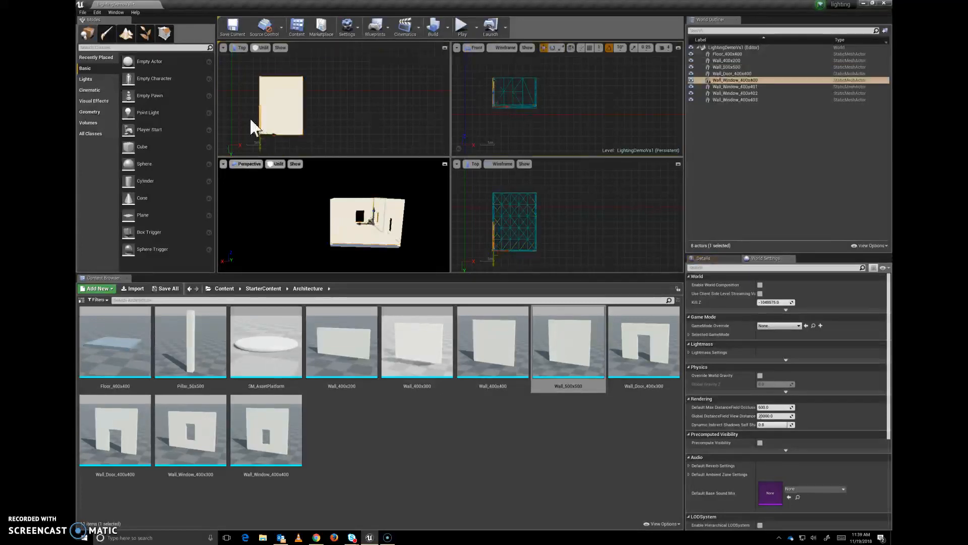
left_click(286, 112)
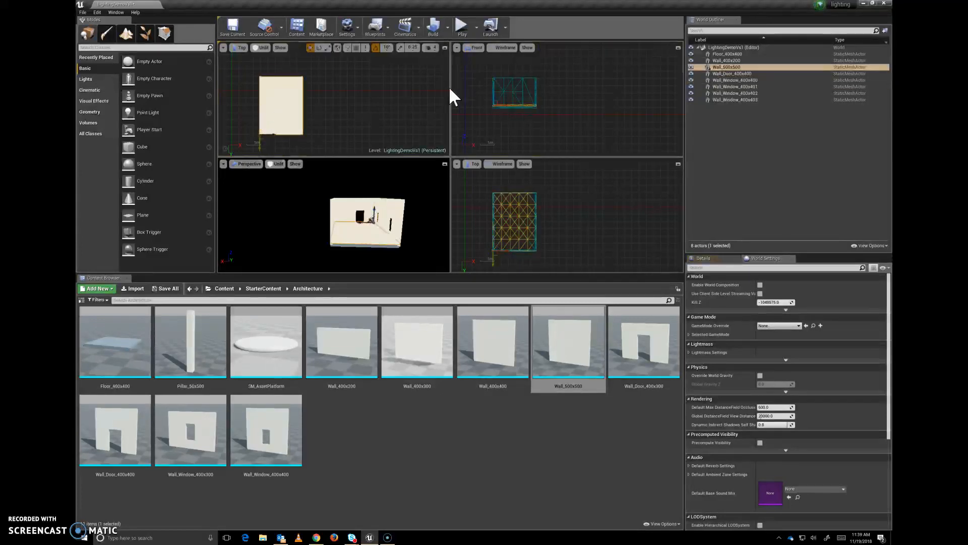
left_click_drag(375, 208, 428, 242)
scroll(391, 251, "up", 5)
left_click_drag(331, 240, 332, 242, "alt")
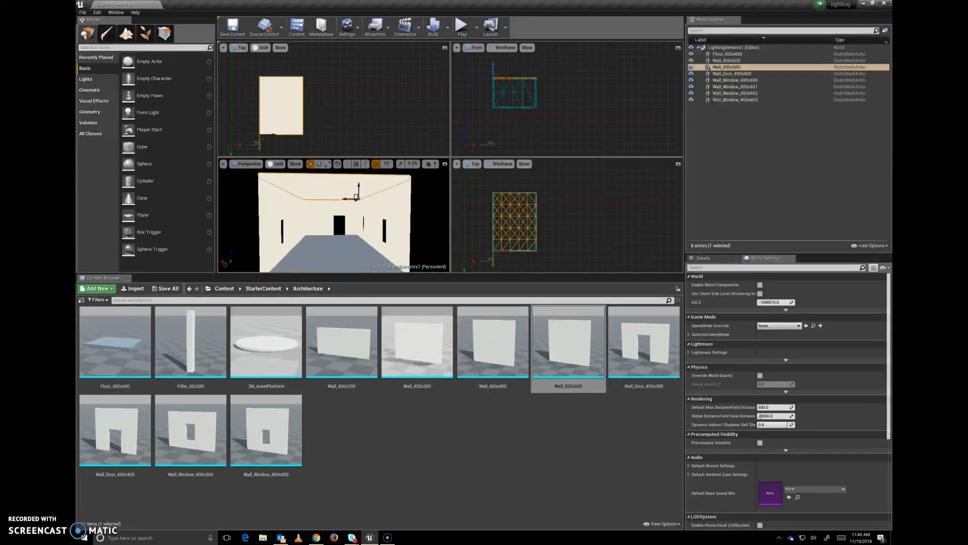
Enlarge the perspective view, examine the room with its ceiling in Lit mode, and return to Unlit
scroll(384, 231, "down", 3)
left_click(444, 164)
left_click_drag(513, 166, 489, 167, "alt")
left_click_drag(399, 72, 418, 72, "alt")
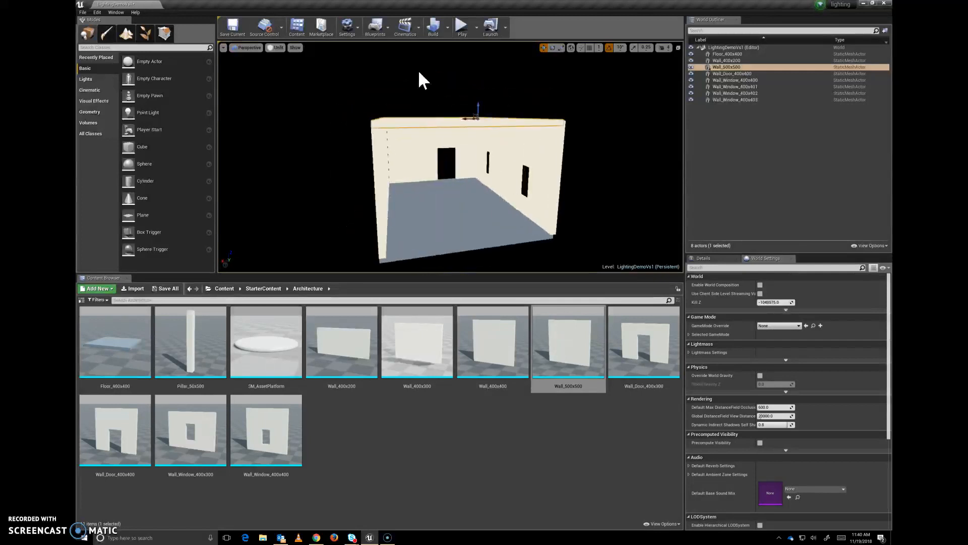
left_click(276, 48)
left_click(283, 59)
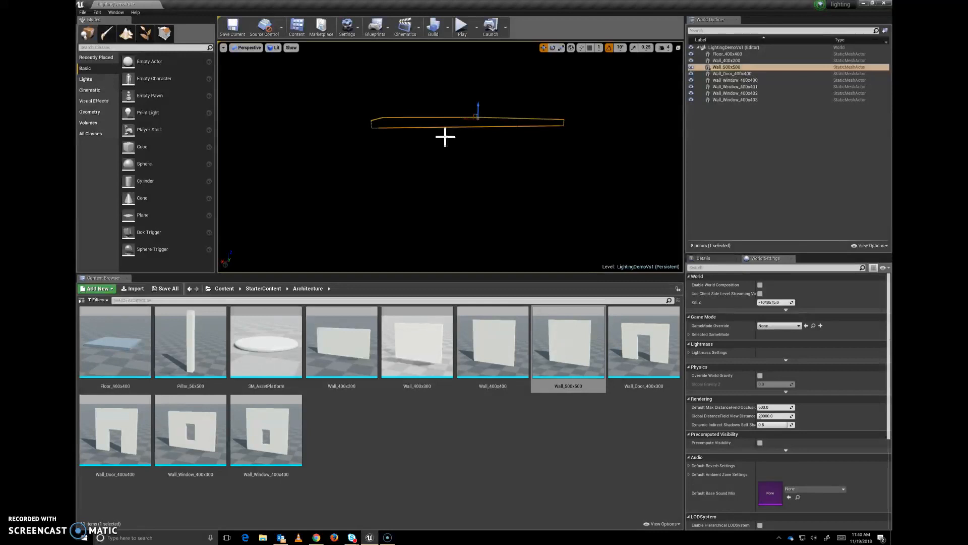
left_click(274, 47)
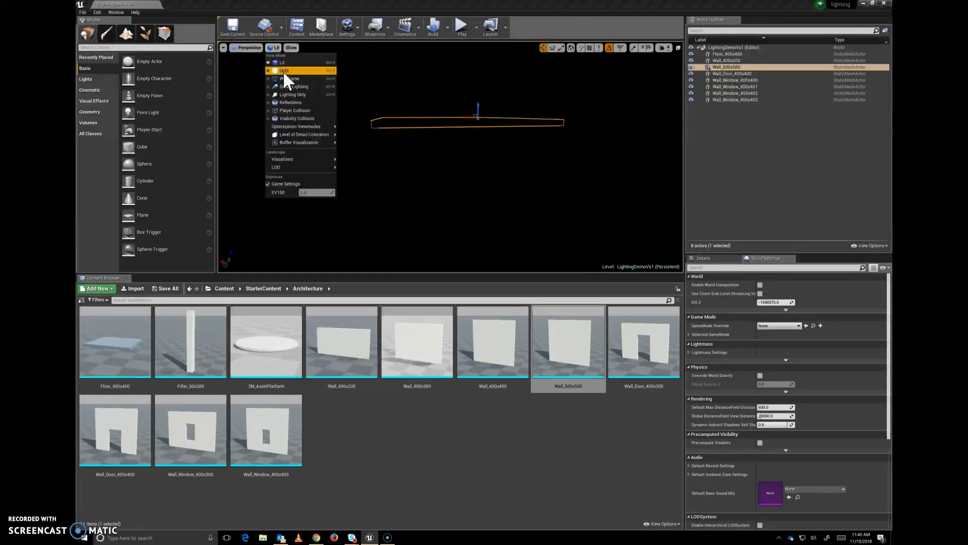
left_click(283, 70)
Save the current level and open StarterContent's Props folder
left_click(235, 31)
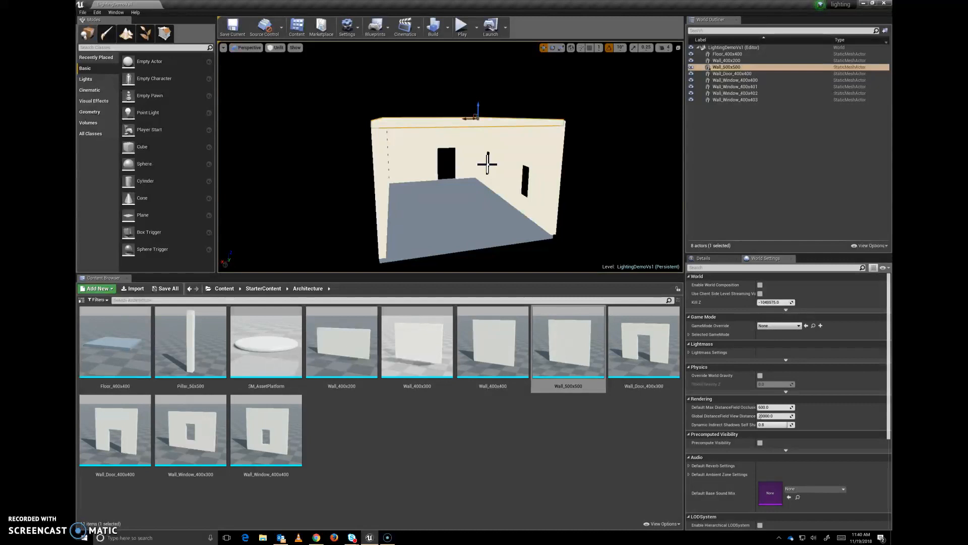
left_click_drag(483, 215, 434, 207, "alt")
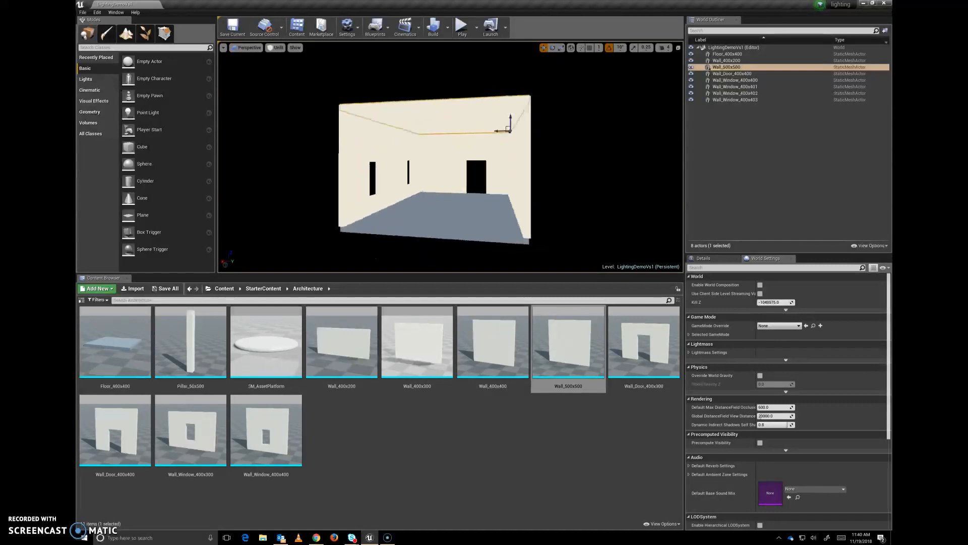
left_click(272, 288)
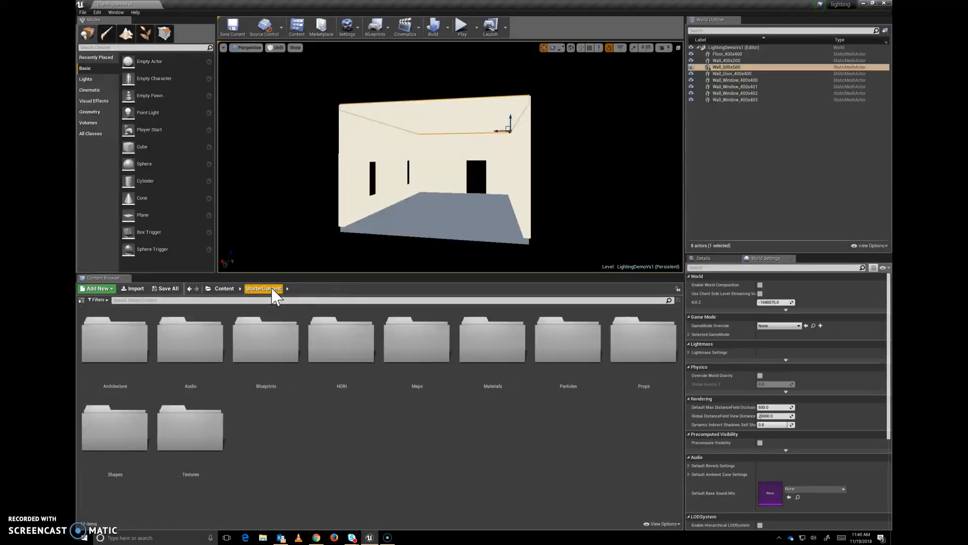
double_click(655, 348)
left_click_drag(449, 184, 421, 197, "alt")
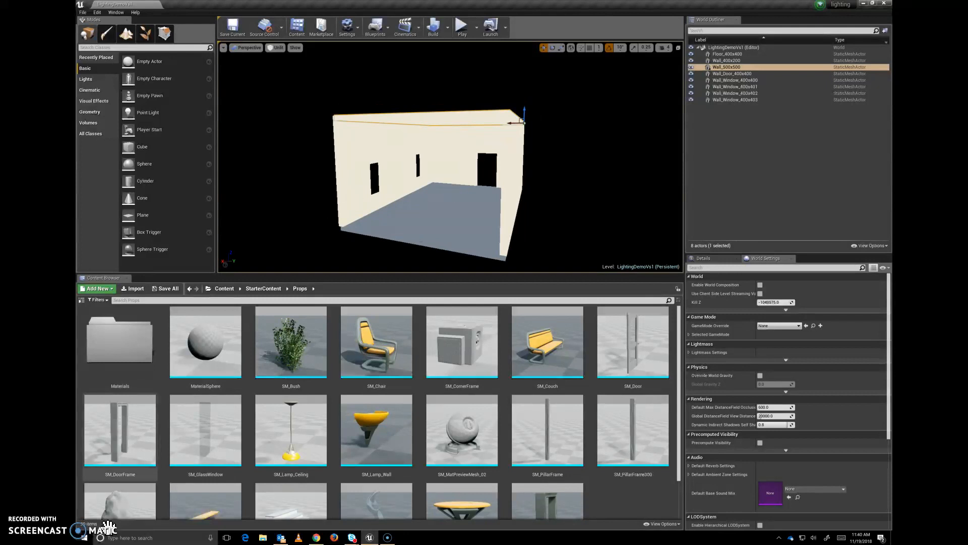
Switch to Chrome and examine the interiors related to the typical homes image in the "average apartment front room" results
left_click(318, 539)
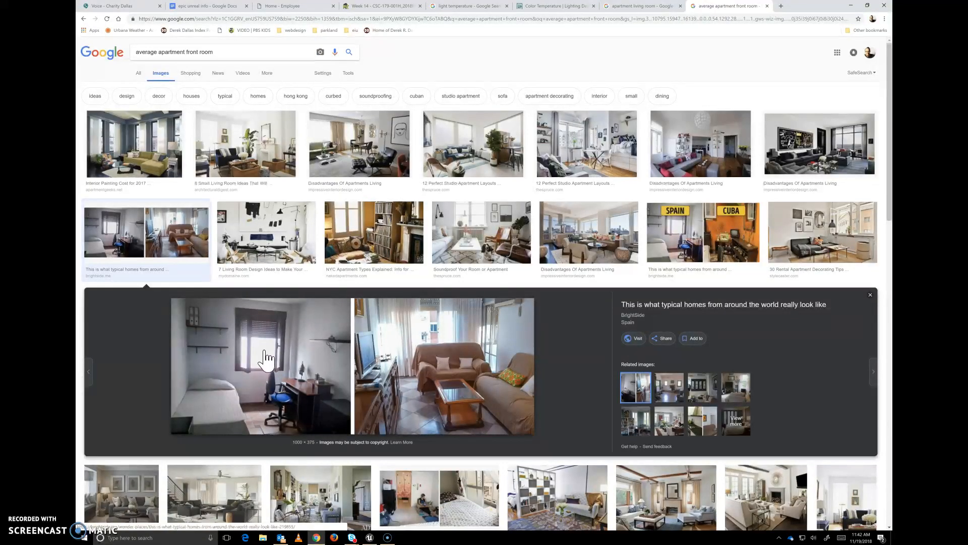
left_click(669, 387)
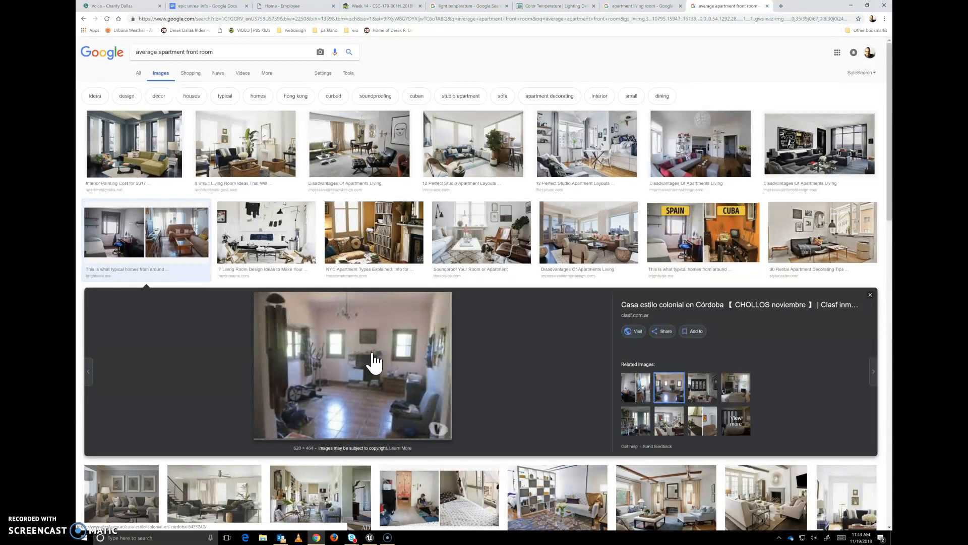
left_click(671, 423)
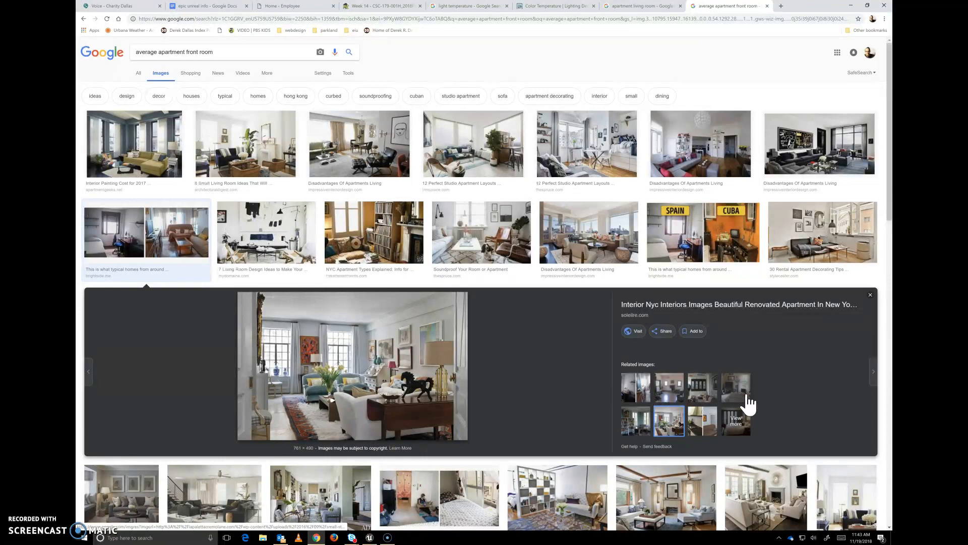
left_click(870, 295)
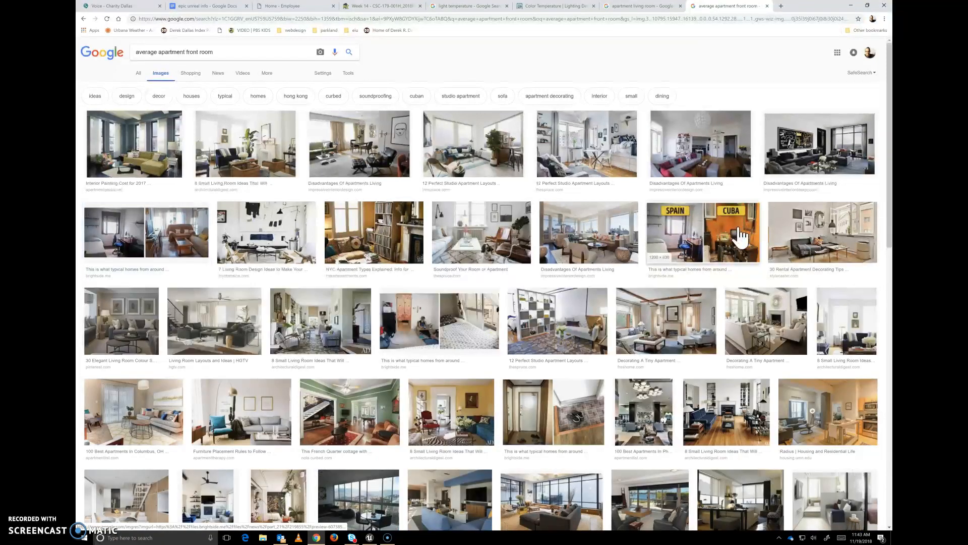
Examine the Radius Housing and Residential Life image and its related bedroom, Portofino and Brooklyn apartment photos, then close the preview
left_click(837, 416)
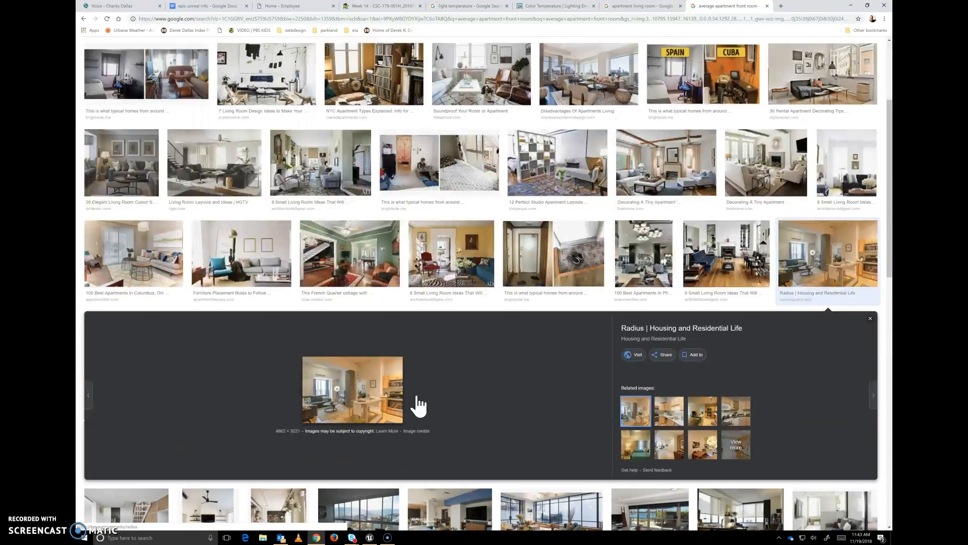
left_click(635, 444)
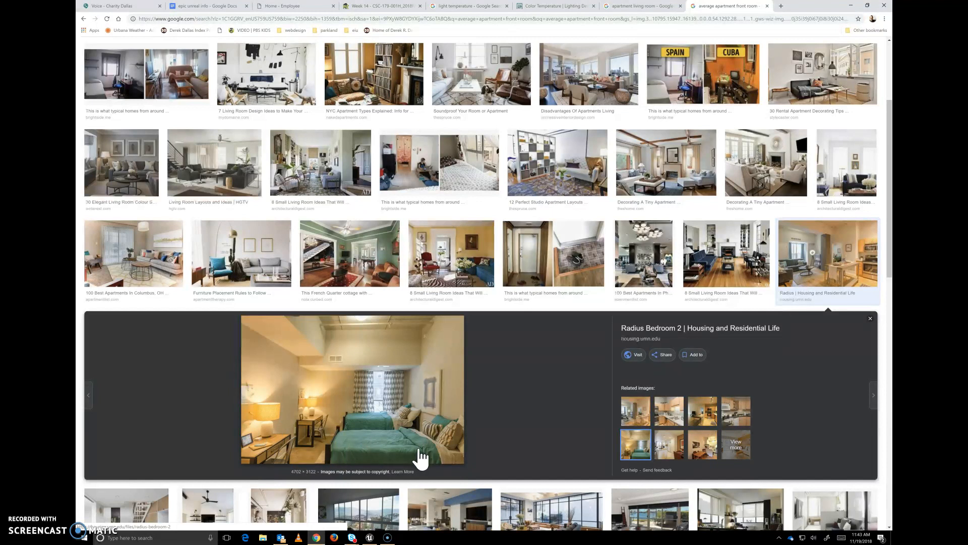
left_click(664, 448)
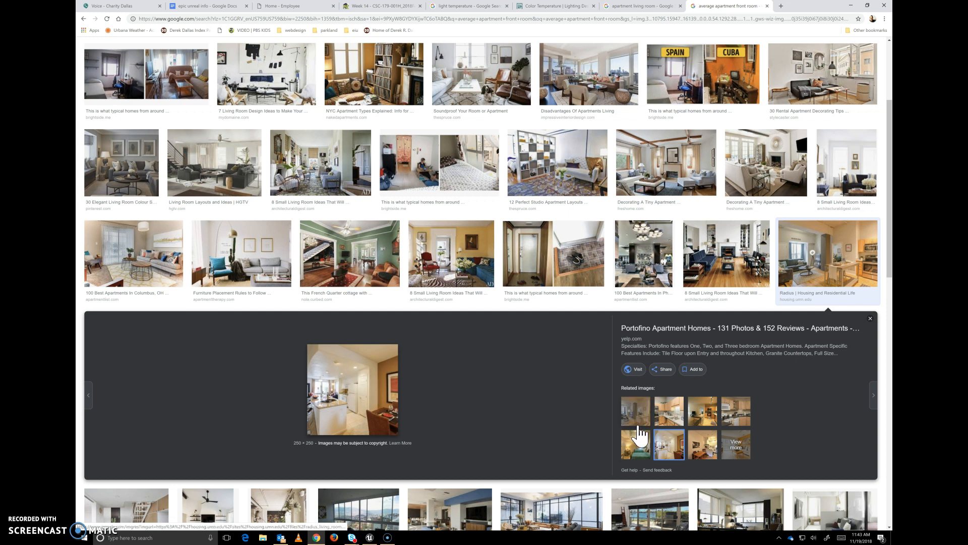
left_click(702, 446)
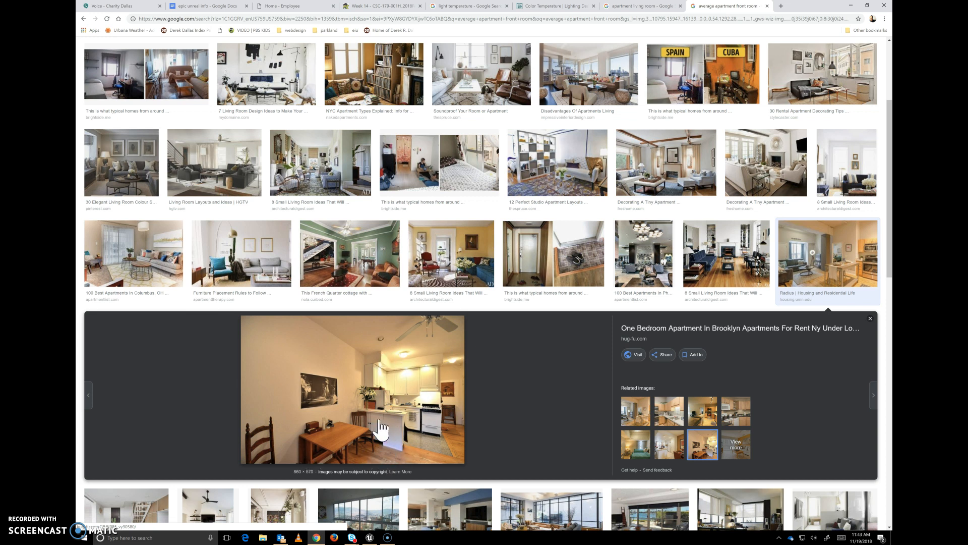
left_click(869, 318)
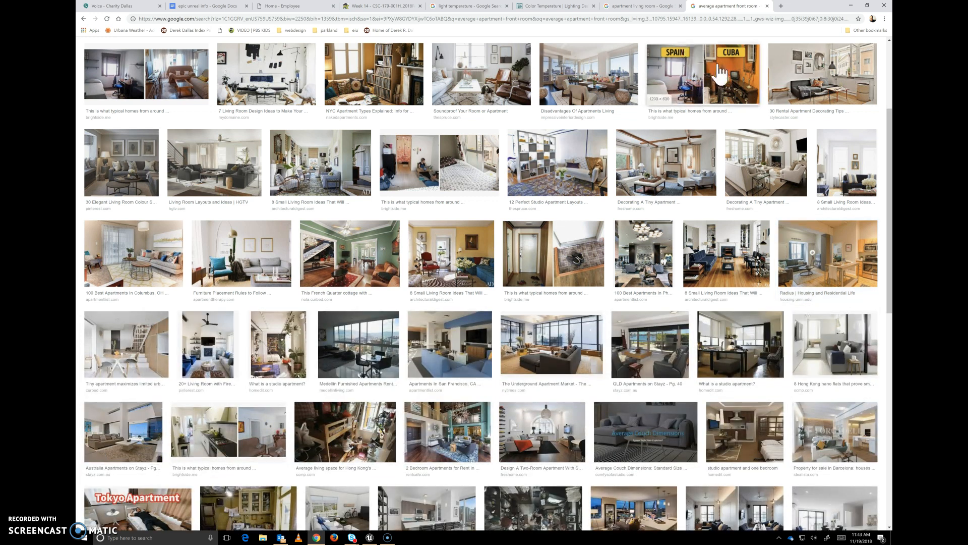
Switch back to Unreal Editor, place a Cube inside the room, and flatten it into a thin upright panel near the window wall
left_click(851, 6)
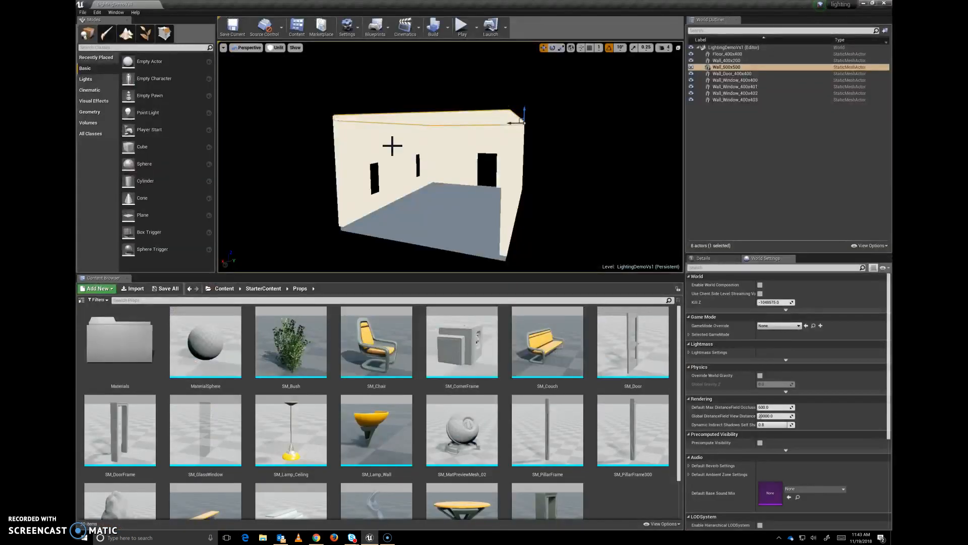
left_click_drag(479, 180, 454, 184, "alt")
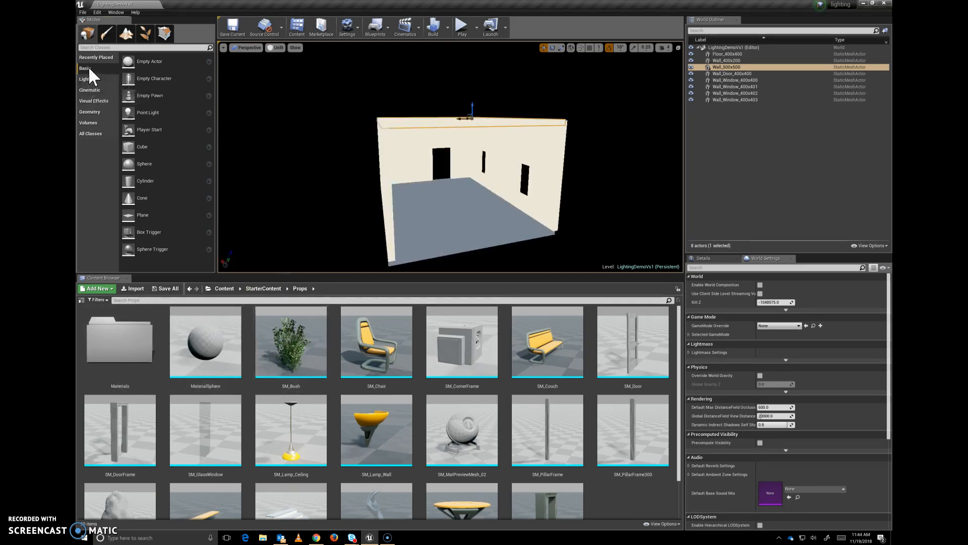
left_click_drag(133, 148, 456, 174)
key("e")
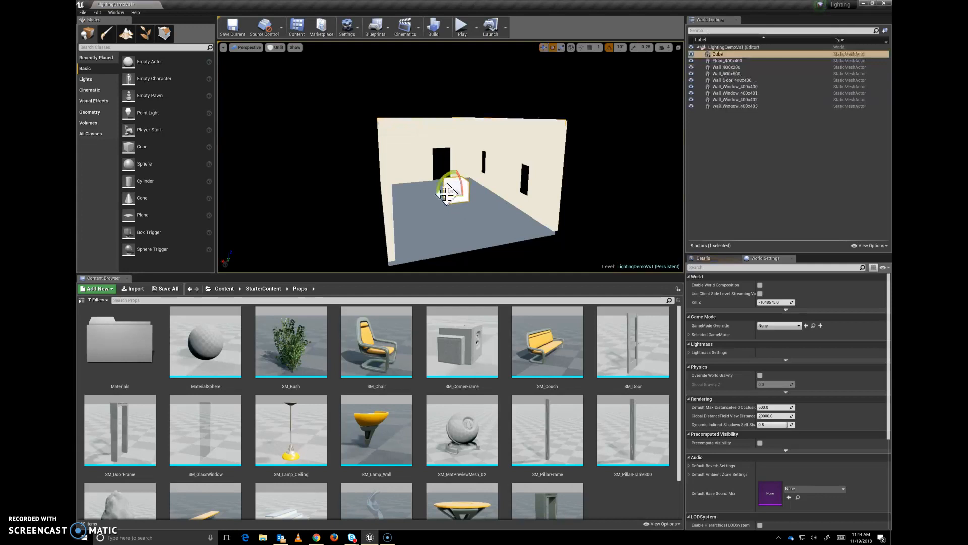
key("r")
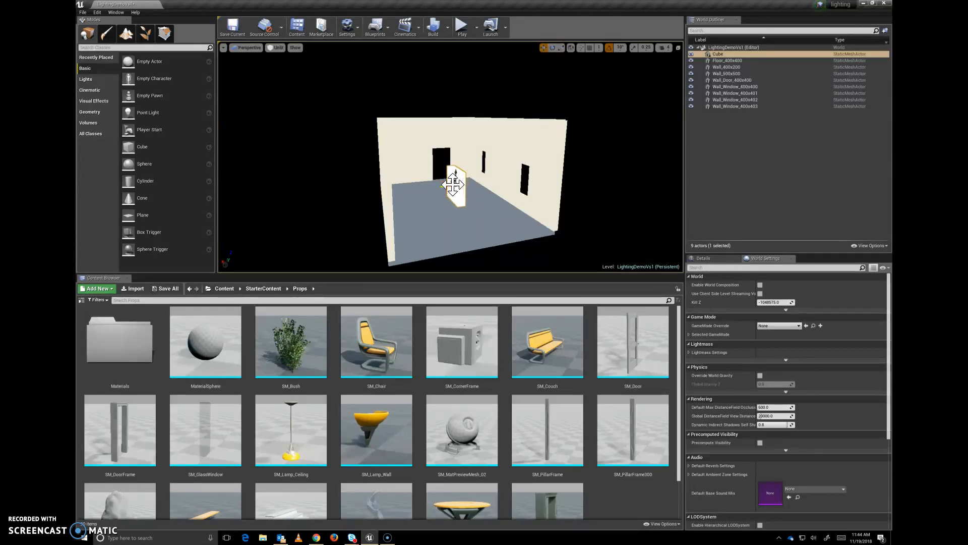
mouse_move(449, 184)
left_mouse_down()
mouse_move(555, 186)
mouse_move(444, 186)
left_mouse_up()
Place the SM_Couch prop on the room's floor
left_click(551, 188)
mouse_move(551, 187)
left_mouse_down("alt")
mouse_move(580, 189)
mouse_move(588, 203)
mouse_move(560, 202)
left_mouse_up("alt")
left_click_drag(547, 344, 502, 201)
Select the flattened cube and widen it along the window wall into a thin, picture-like panel
left_click(502, 194)
right_click_drag(447, 213, 499, 212)
key("super")
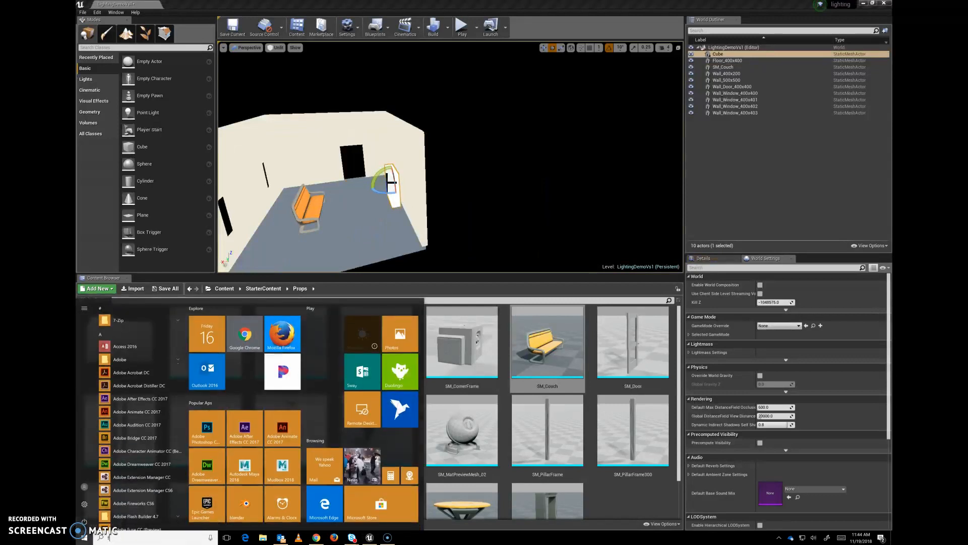
key("super")
key("f")
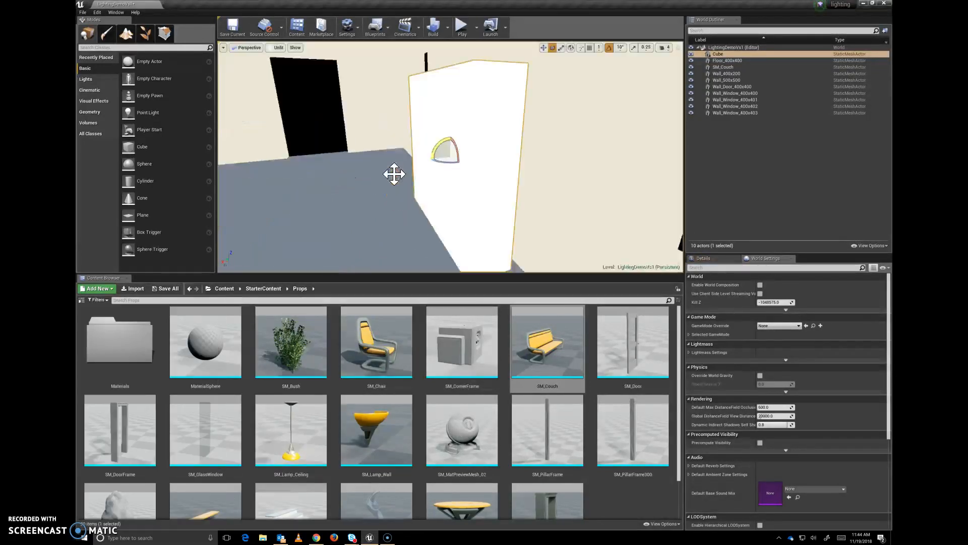
scroll(491, 163, "down", 6)
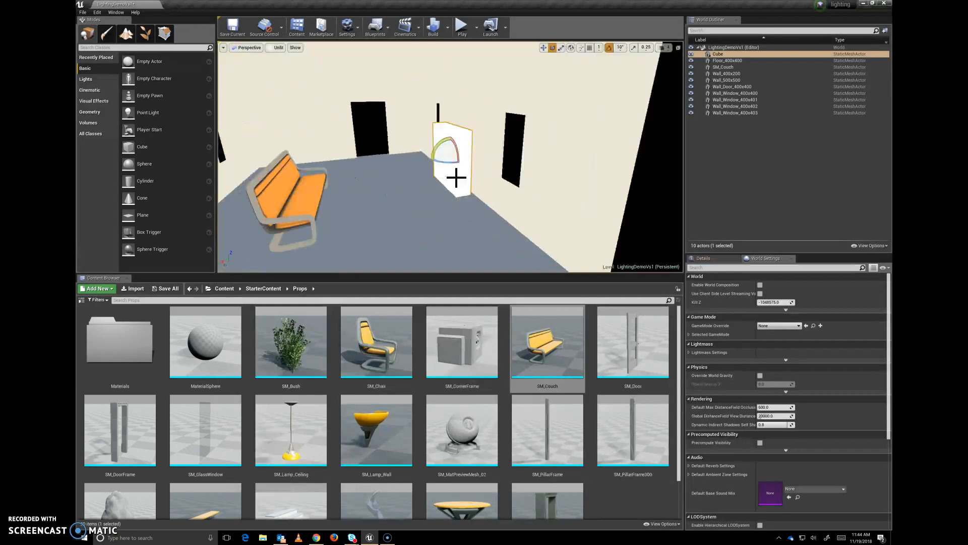
left_click_drag(452, 185, 507, 181, "alt")
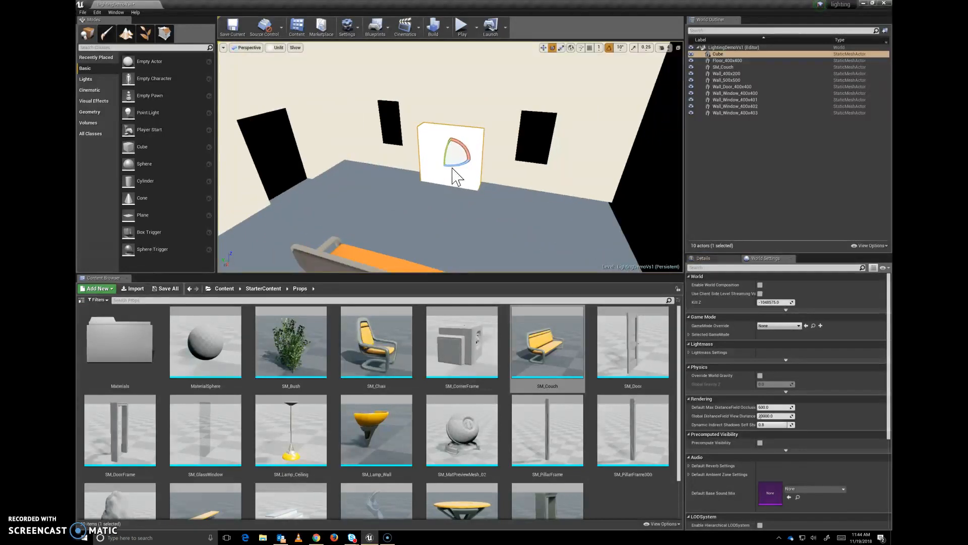
key("r")
left_click_drag(440, 155, 418, 157)
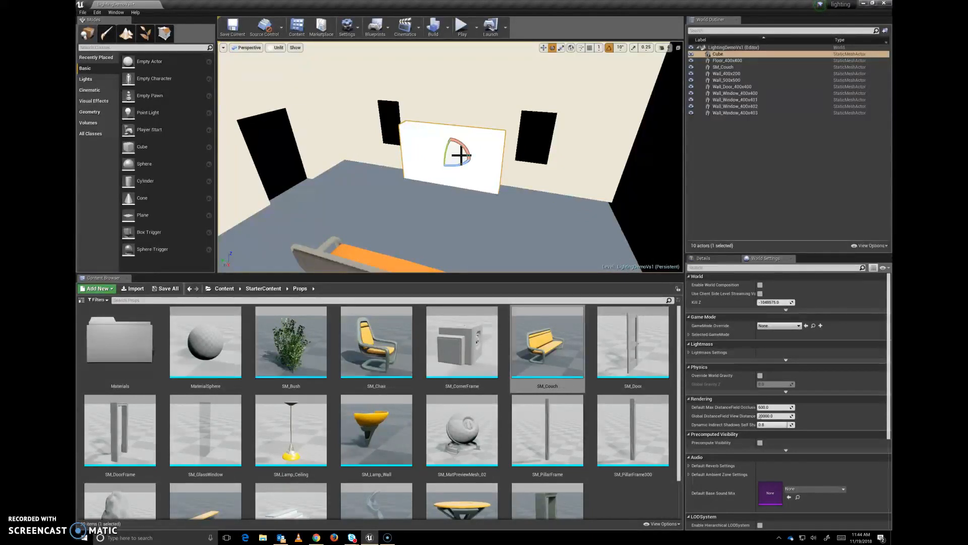
left_click_drag(446, 162, 399, 176)
Raise the cube panel onto the wall between the two windows and move the couch toward it, near the middle of the floor
left_click_drag(504, 176, 450, 158, "alt")
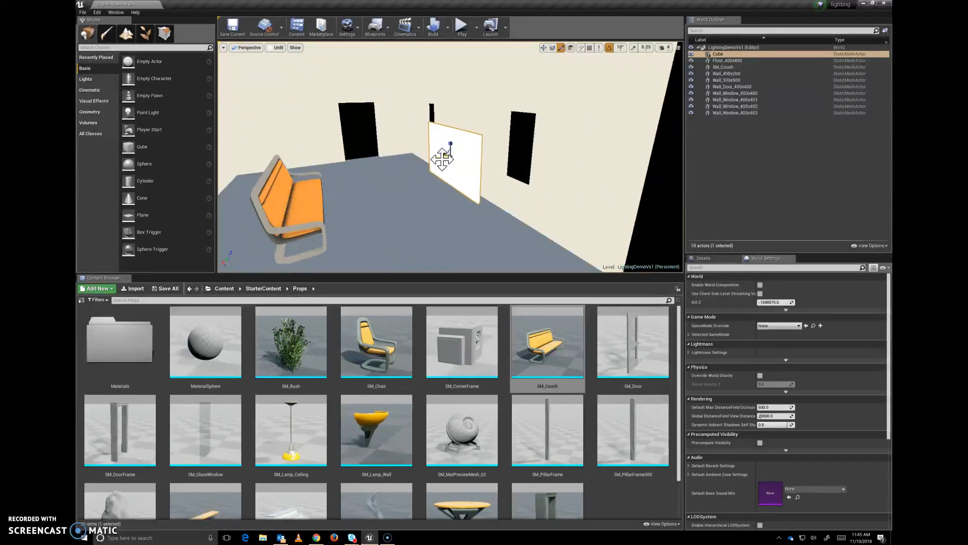
left_click_drag(439, 159, 461, 107)
left_click_drag(479, 142, 361, 204, "alt")
left_click(323, 217)
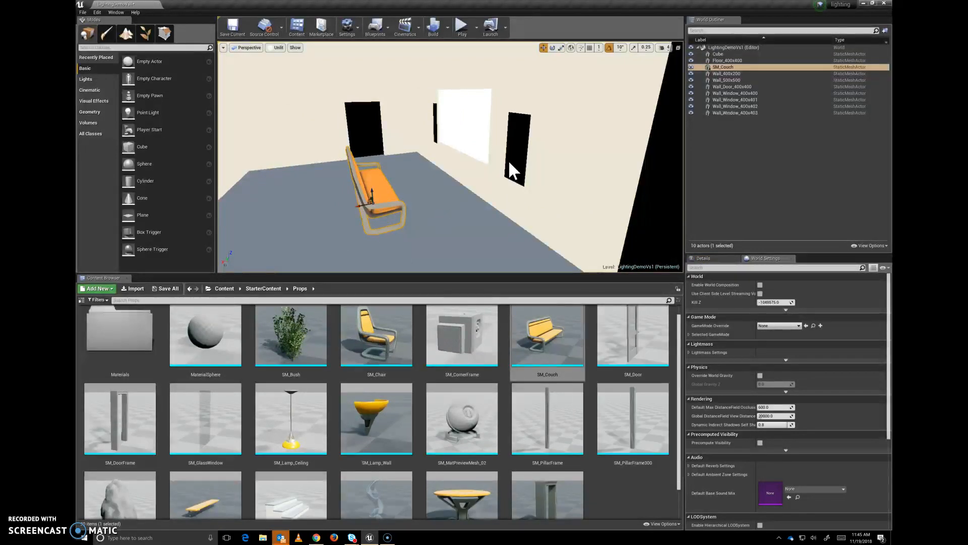
Place the SM_Chair prop on the floor beside the near end of the couch
scroll(504, 163, "down", 4)
mouse_move(480, 186)
left_mouse_down("alt")
mouse_move(444, 187)
mouse_move(477, 190)
left_mouse_up("alt")
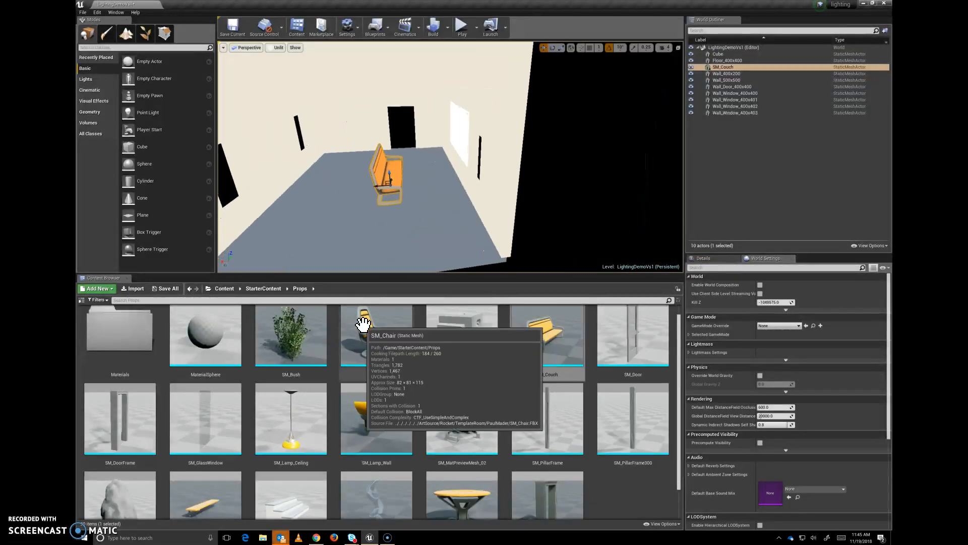
left_click_drag(368, 318, 322, 234)
key("e")
Place the SM_TableRound prop in front of the couch, on the side facing the cube panel
scroll(531, 348, "down", 1)
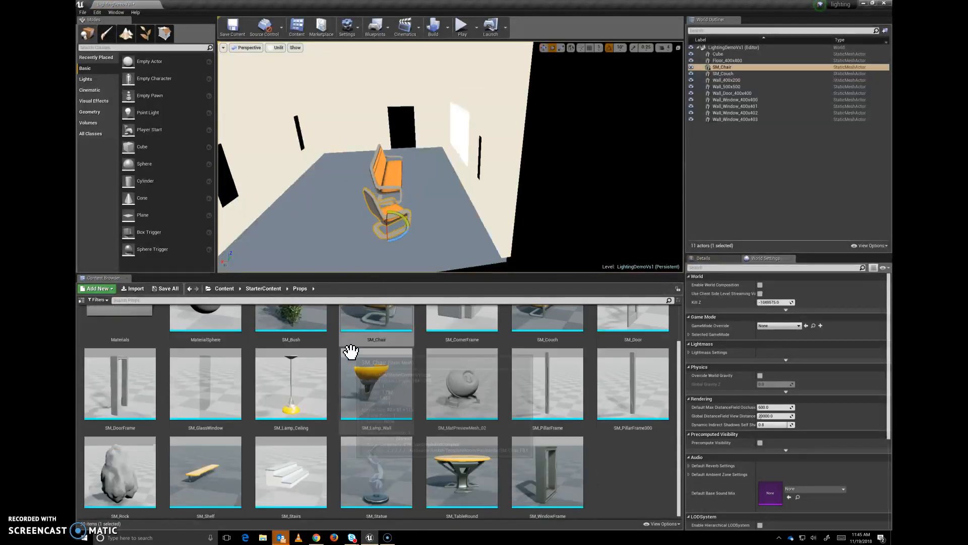
left_click_drag(454, 459, 429, 186)
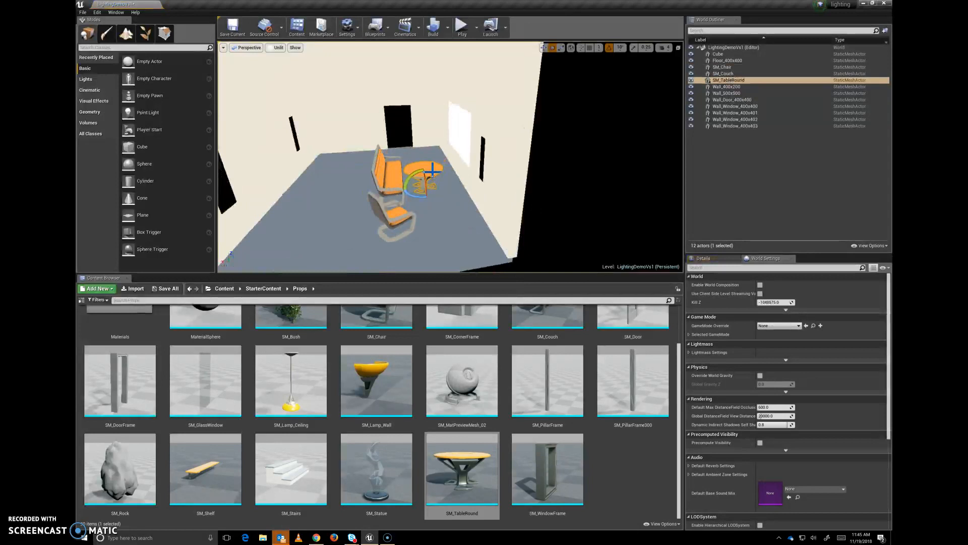
key("w")
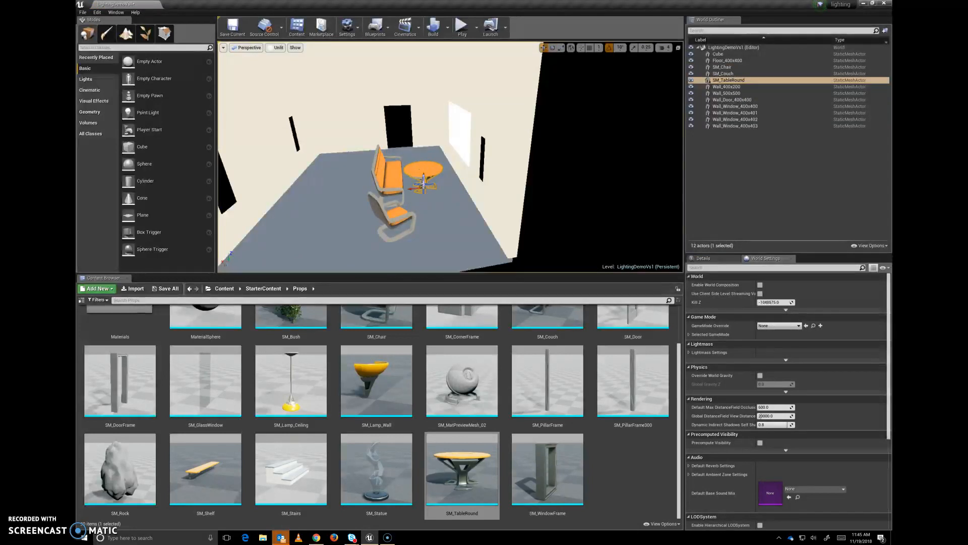
Duplicate the round table to the area behind the couch and scale the copy down to a small side table
left_click_drag(423, 188, 350, 191, "alt")
key("r")
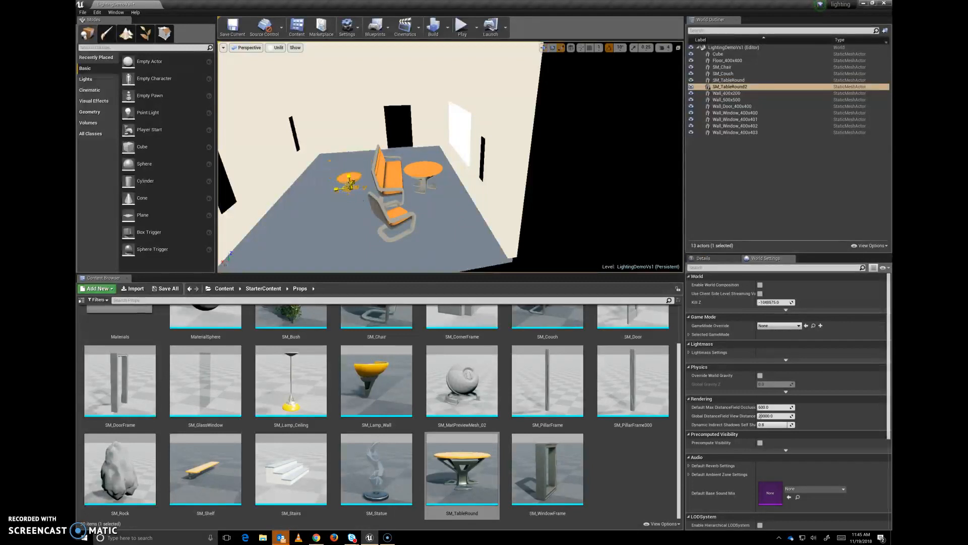
mouse_move(415, 194)
left_mouse_down("alt")
mouse_move(474, 198)
mouse_move(415, 194)
left_mouse_up("alt")
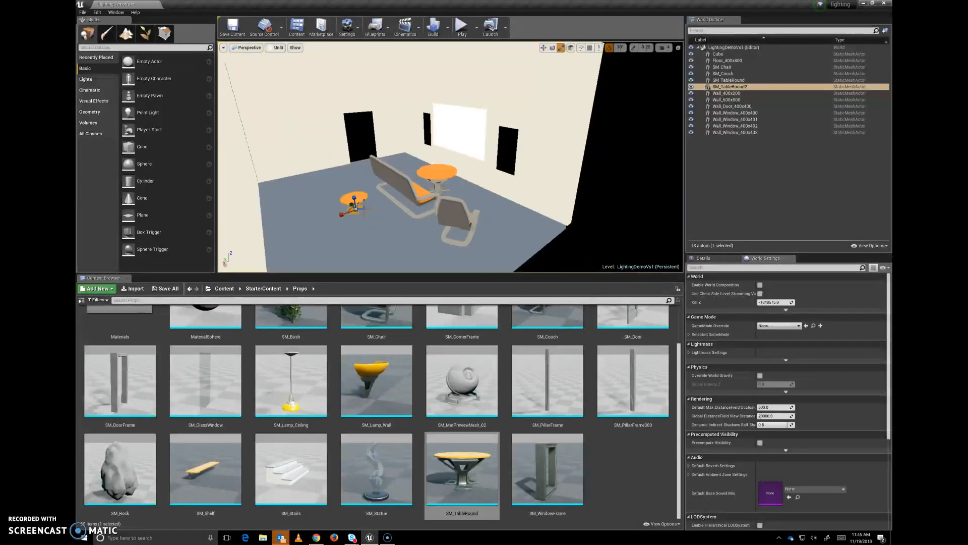
Move the small round table between the couch and the chair and adjust its scale
left_click_drag(352, 203, 343, 242)
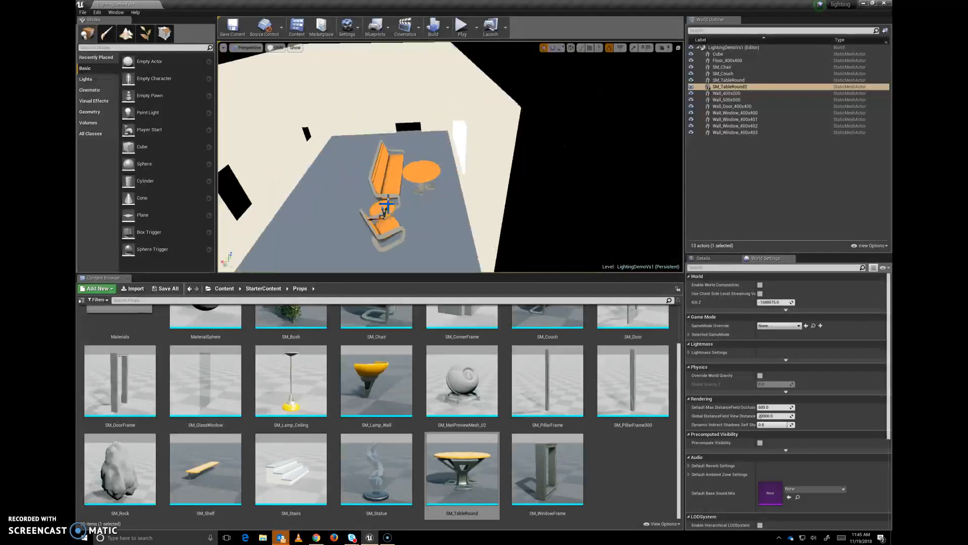
right_click_drag(388, 222, 426, 222)
left_click_drag(314, 245, 430, 171)
key("r")
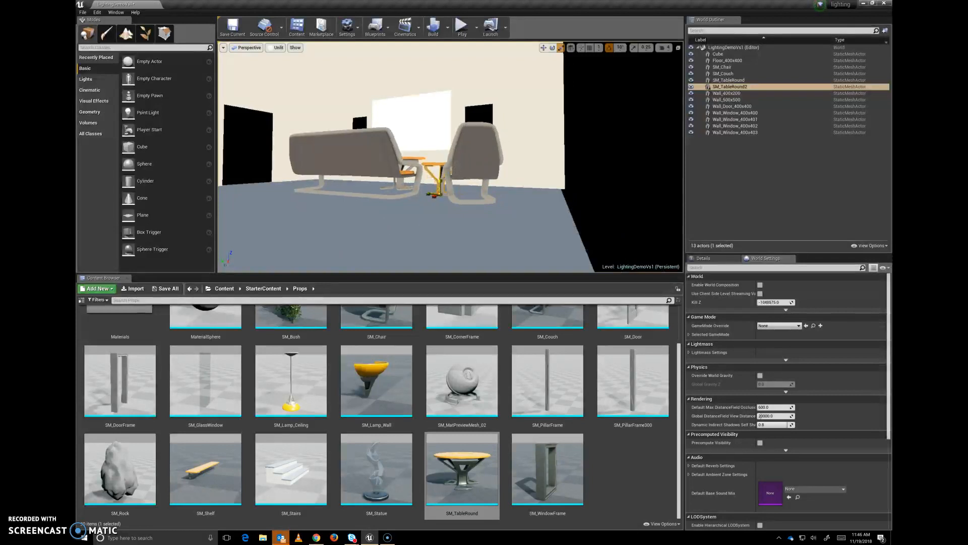
left_click_drag(456, 190, 469, 201, "alt")
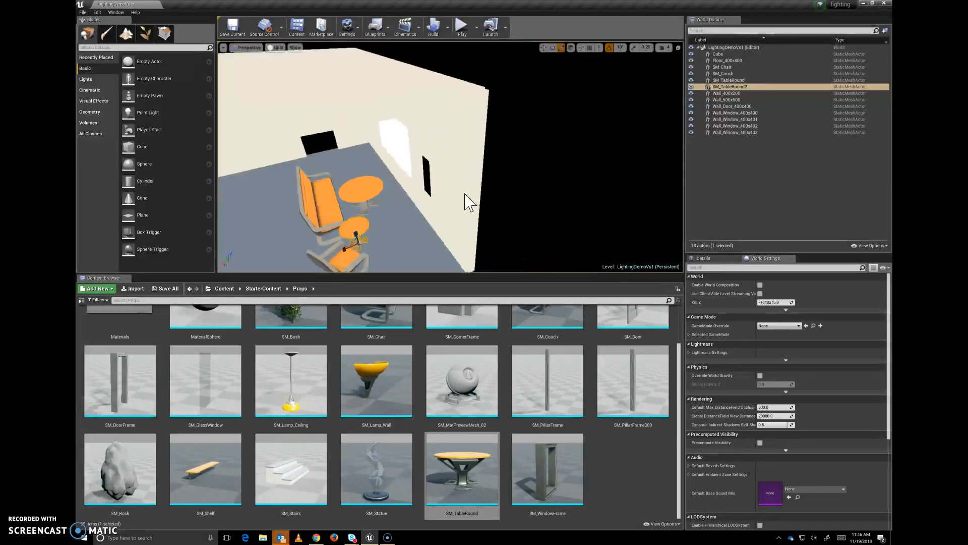
left_click_drag(400, 221, 407, 218, "alt")
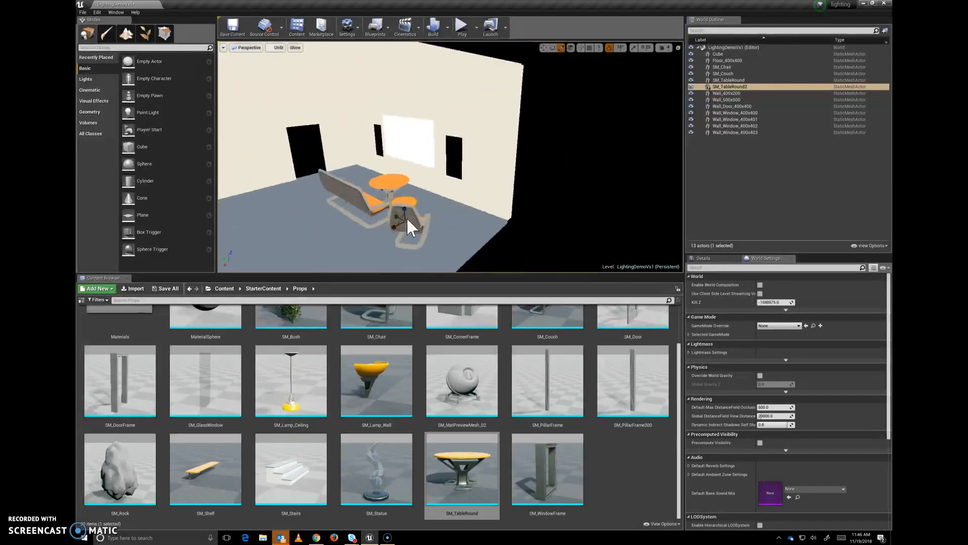
Place the SM_Lamp_Wall prop in the room, close to the window wall behind the couch
scroll(447, 191, "down", 5)
mouse_move(469, 199)
left_mouse_down("alt")
mouse_move(438, 197)
mouse_move(451, 200)
left_mouse_up("alt")
left_click(377, 372)
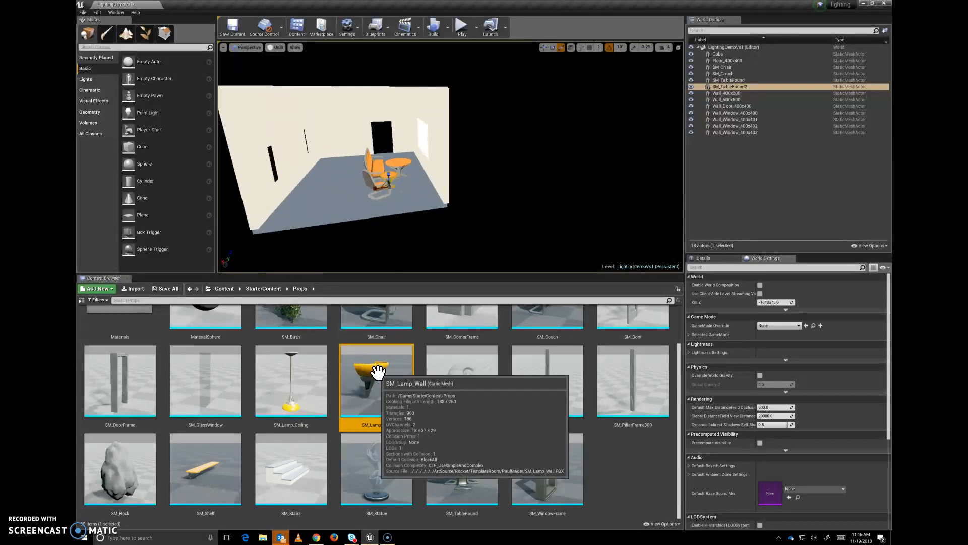
left_click_drag(376, 376, 262, 179)
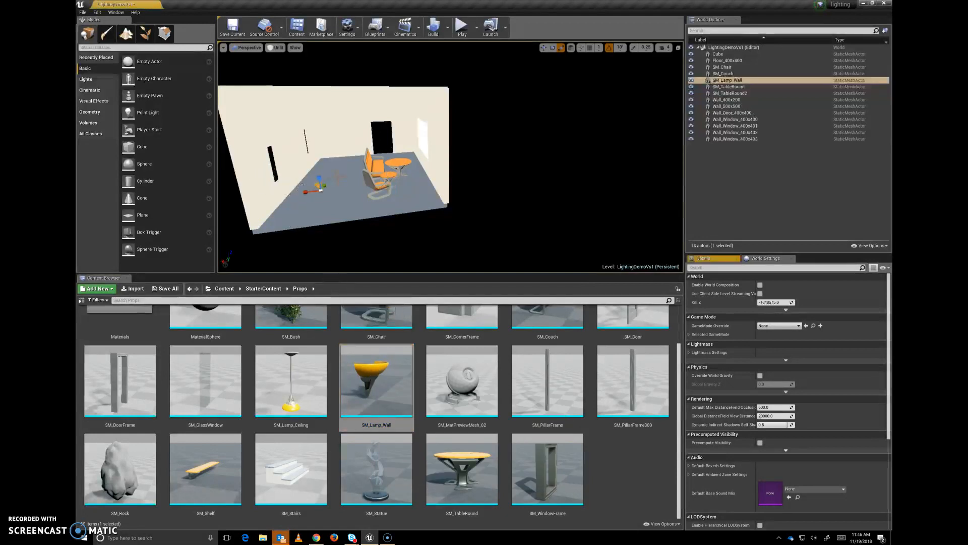
left_click_drag(398, 185, 443, 185, "alt")
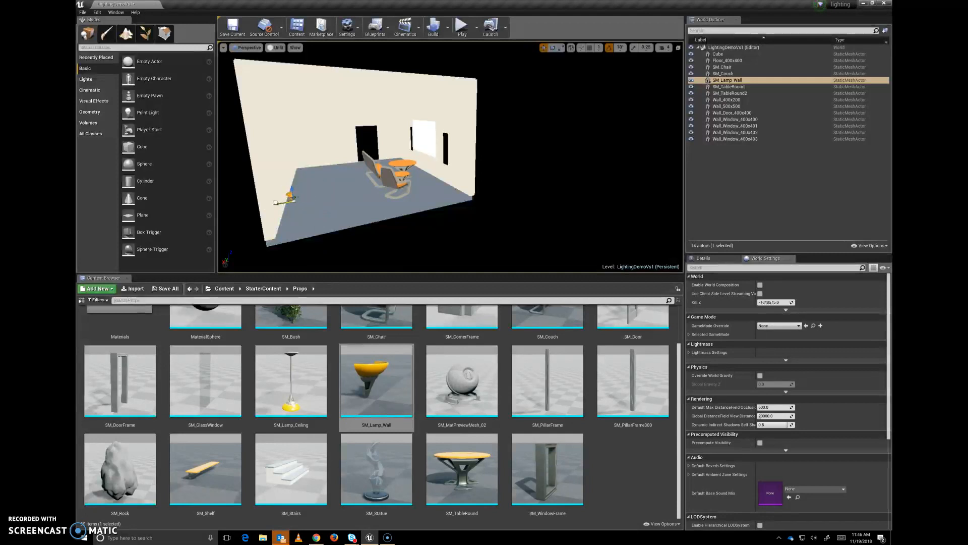
Rotate the wall lamp about its vertical axis so that its mount faces the nearby window wall
key("e")
left_click_drag(309, 201, 314, 200)
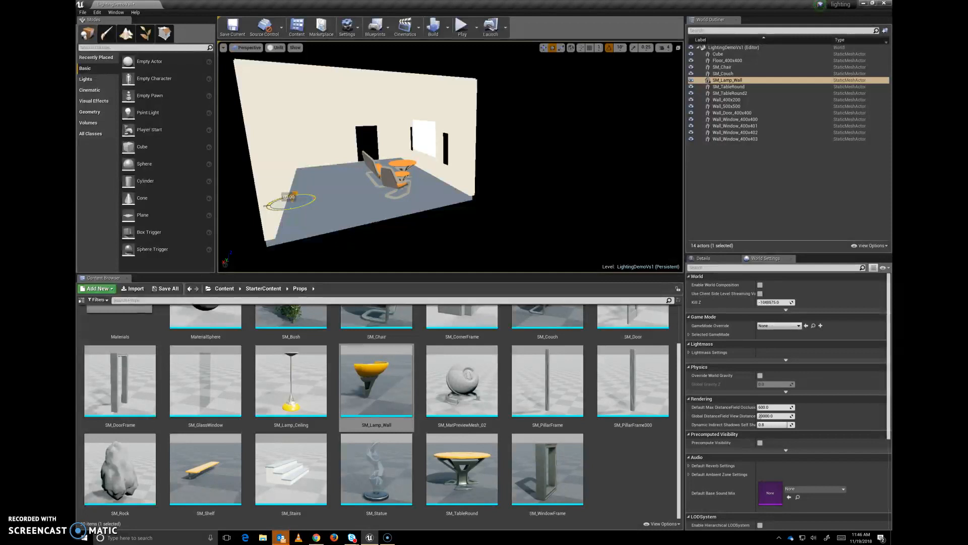
left_click_drag(315, 200, 266, 203)
key("w")
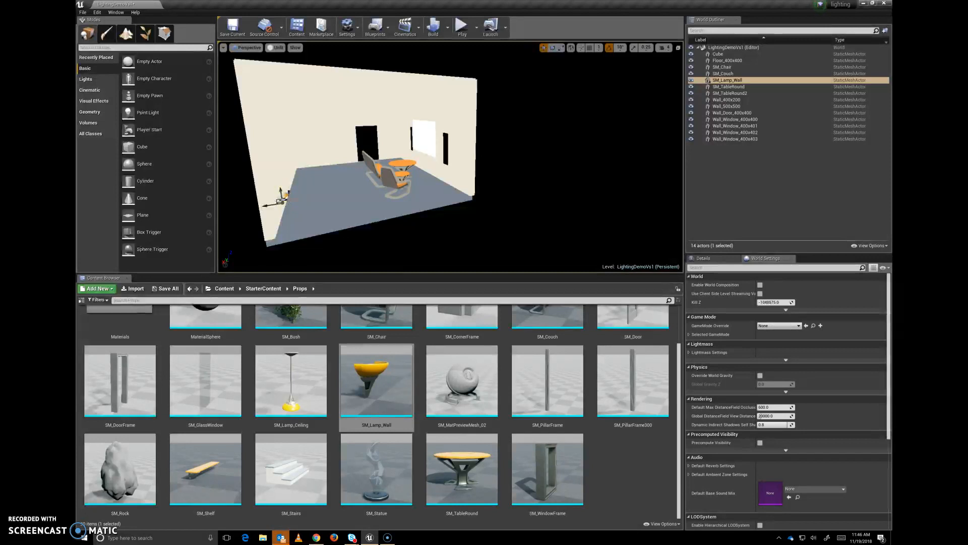
key("f")
left_click_drag(495, 159, 328, 227, "alt")
key("e")
left_click_drag(456, 177, 544, 177)
Raise the wall lamp and position it against the wall, between the two windows behind the couch
scroll(509, 177, "down", 5)
key("w")
left_click_drag(450, 151, 463, 113)
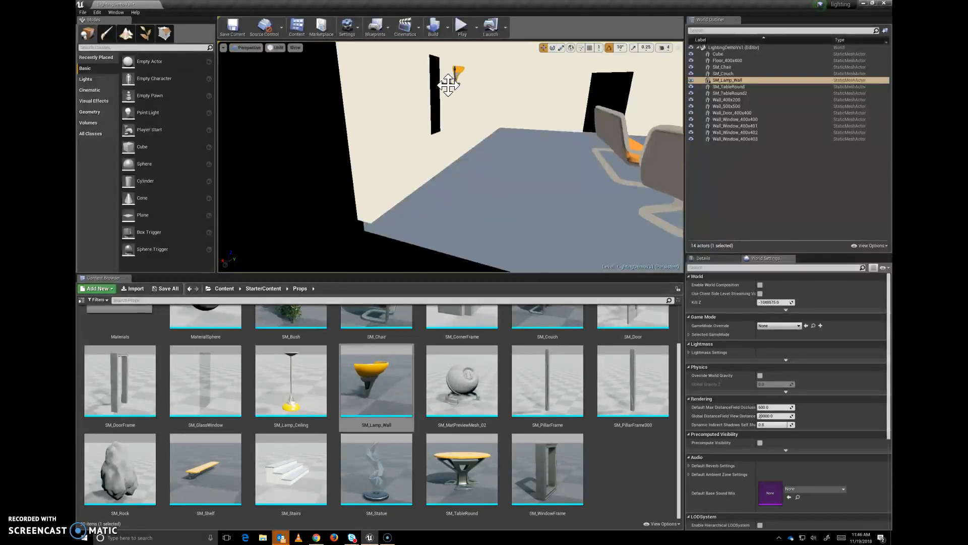
left_click_drag(460, 74, 438, 73, "alt")
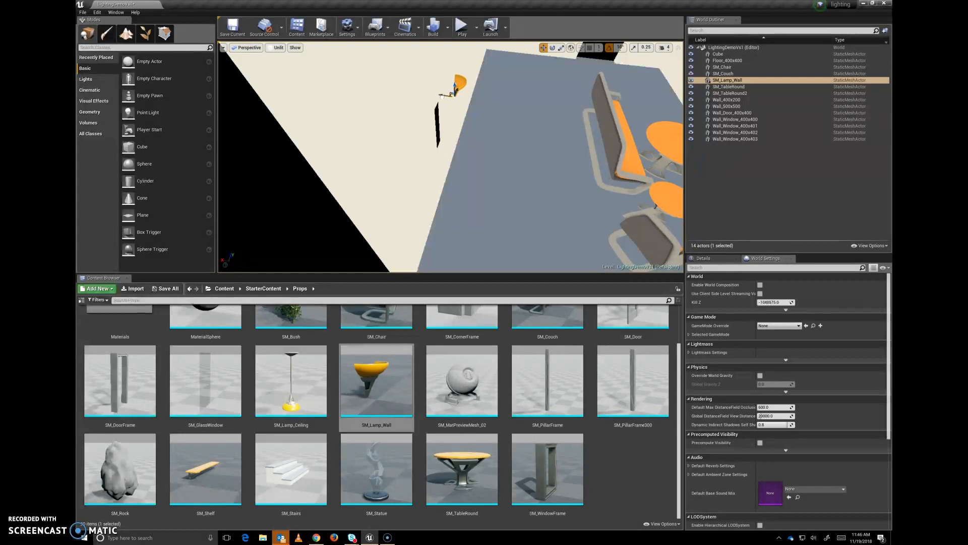
left_click_drag(481, 115, 539, 99, "alt")
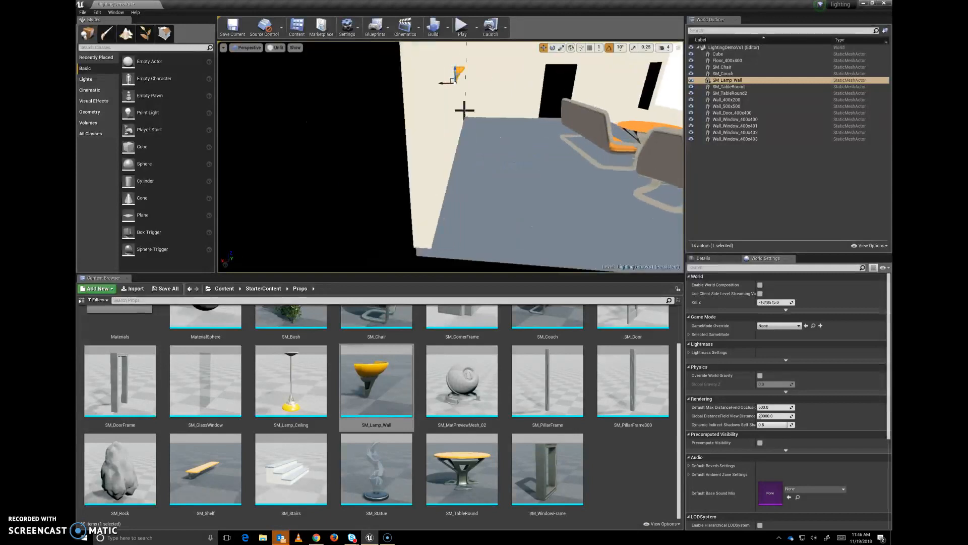
scroll(464, 110, "down", 5)
left_click_drag(465, 110, 599, 156, "alt")
scroll(534, 140, "down", 5)
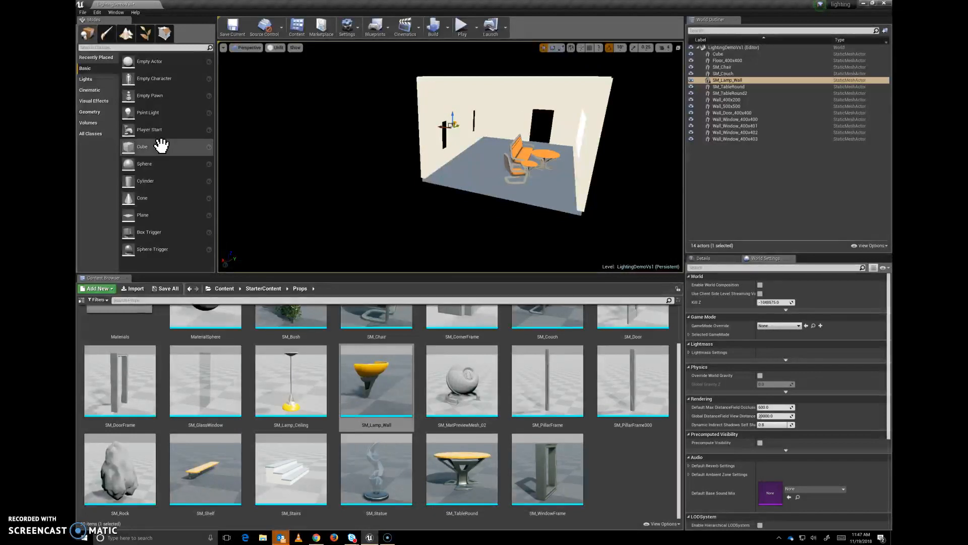
Add a Linear Stair geometry brush inside the room beside the couch and tables
left_click(89, 110)
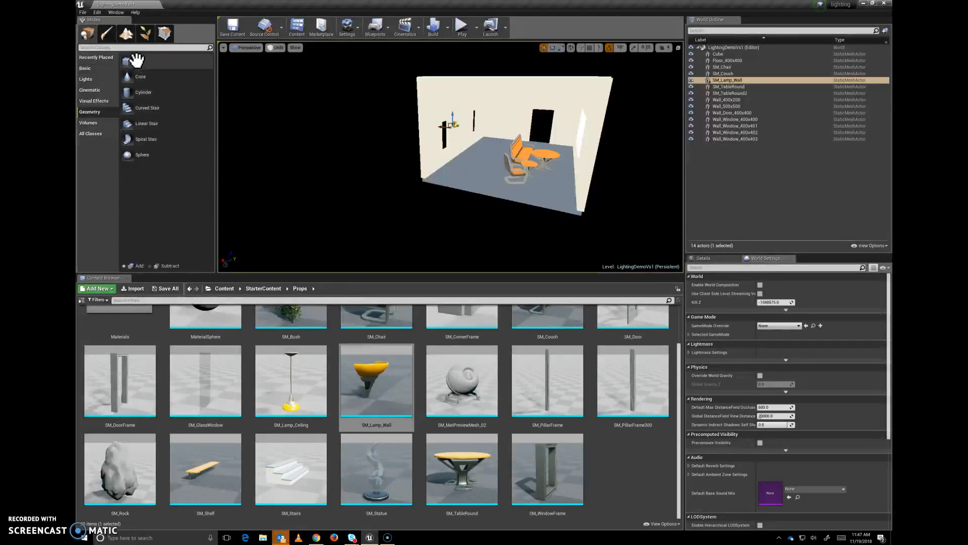
left_click(130, 129)
mouse_move(133, 137)
left_mouse_down()
mouse_move(540, 156)
mouse_move(488, 149)
mouse_move(454, 165)
mouse_move(461, 158)
left_mouse_up()
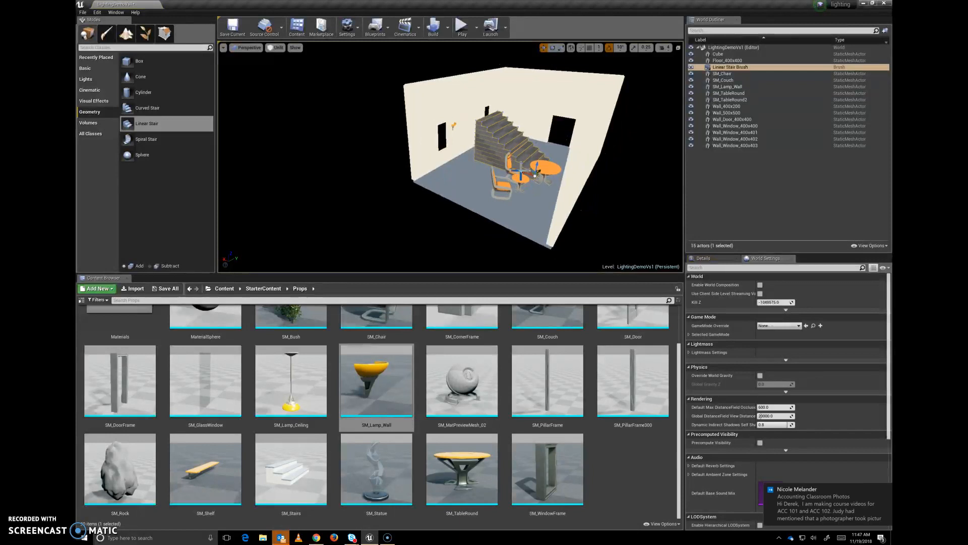
Try to scale the Linear Stair brush down so that it fits the room beside the couch
key("r")
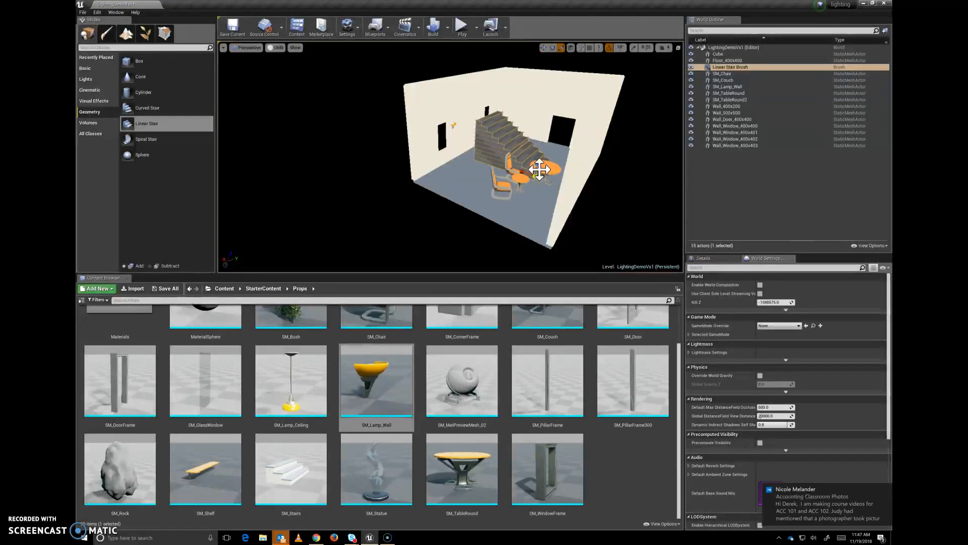
left_click_drag(551, 182, 535, 181, "alt")
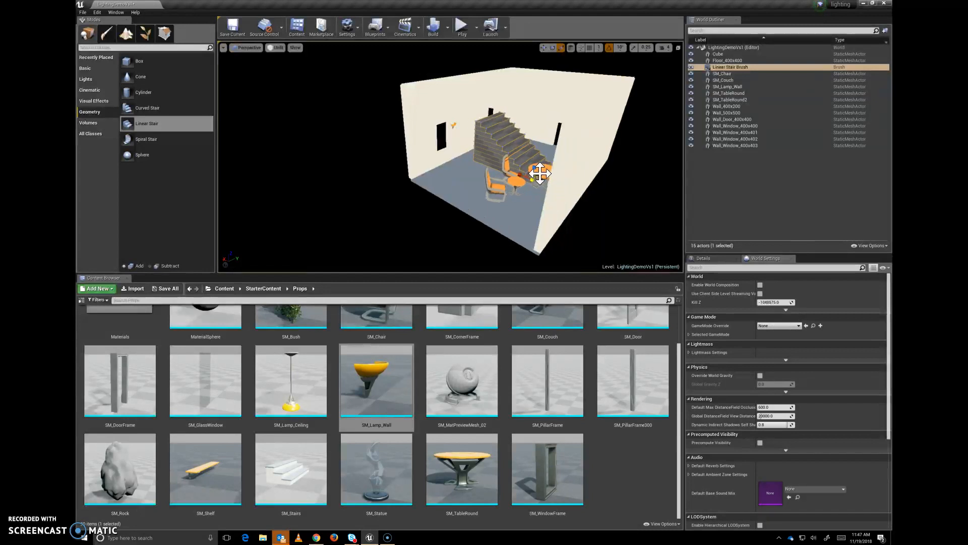
left_click(536, 177)
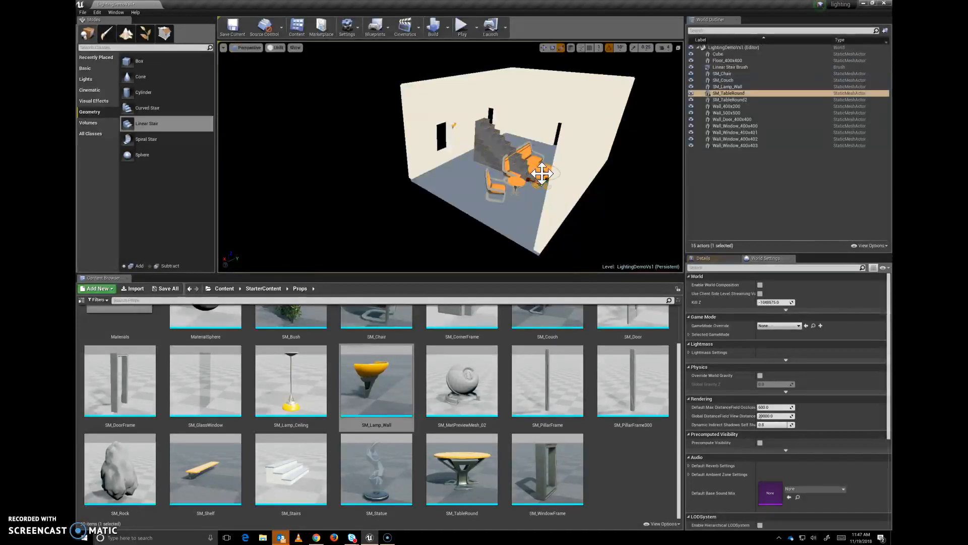
left_click(520, 163)
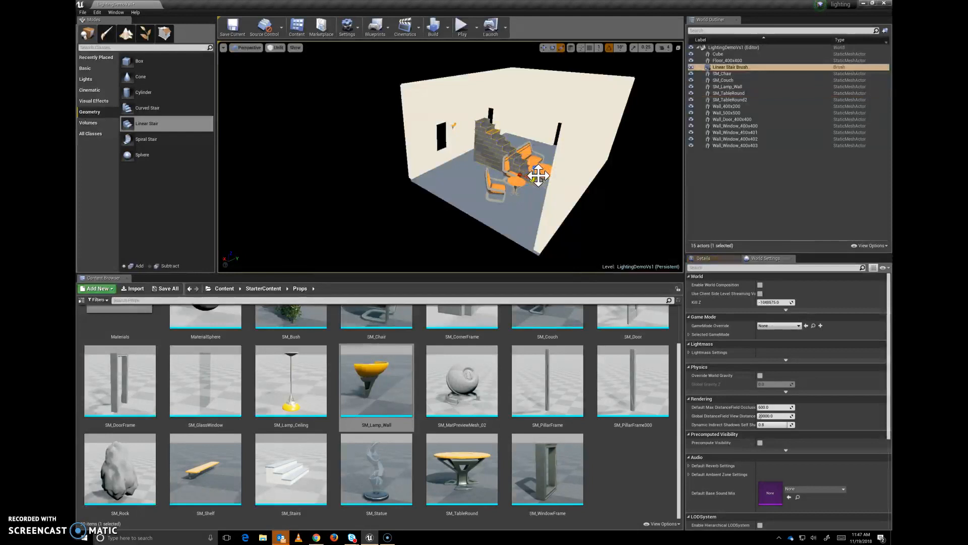
left_click_drag(538, 174, 540, 171)
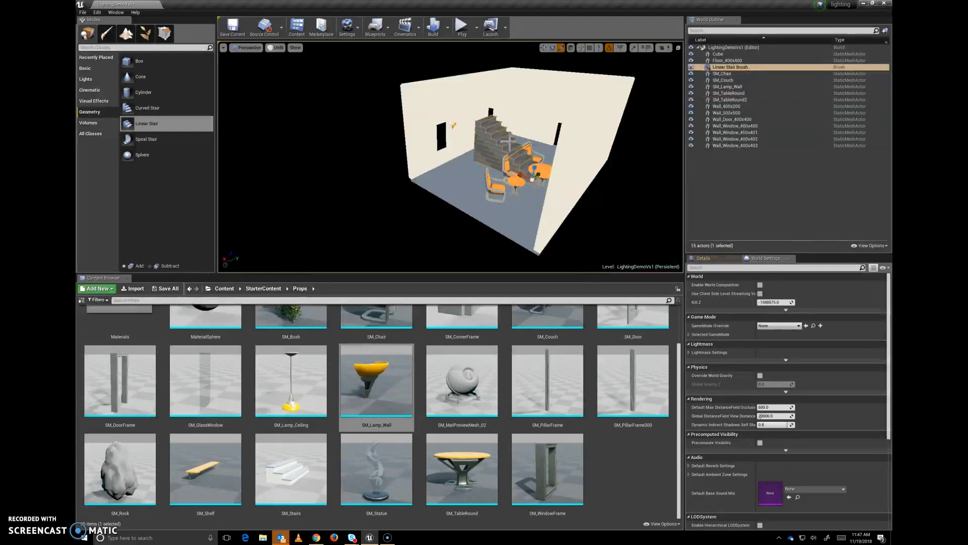
Delete the Linear Stair brush from the room
left_click_drag(479, 132, 535, 130, "alt")
key("Delete")
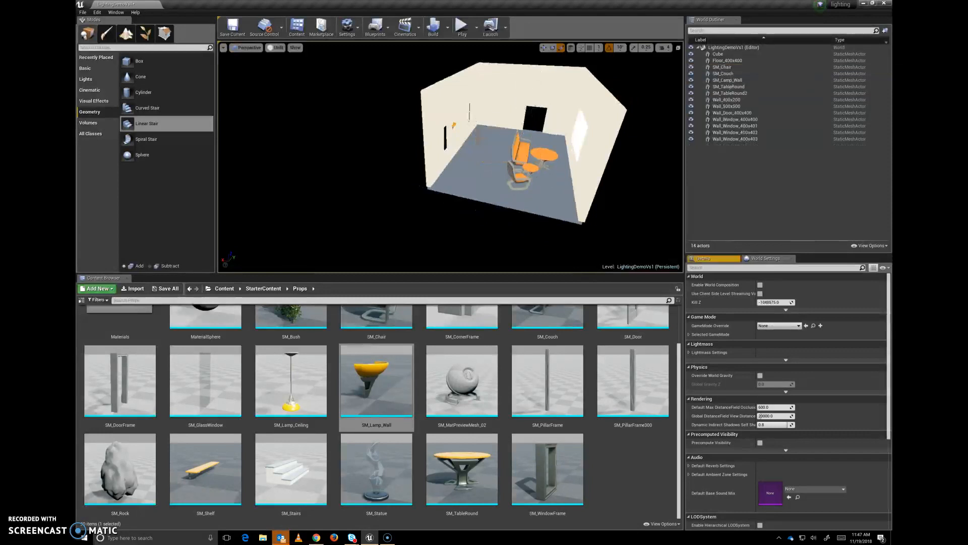
Place the SM_Lamp_Ceiling prop in the upper part of the room, near the couch and tables
left_click_drag(535, 131, 578, 156, "alt")
left_click_drag(492, 147, 506, 145, "alt")
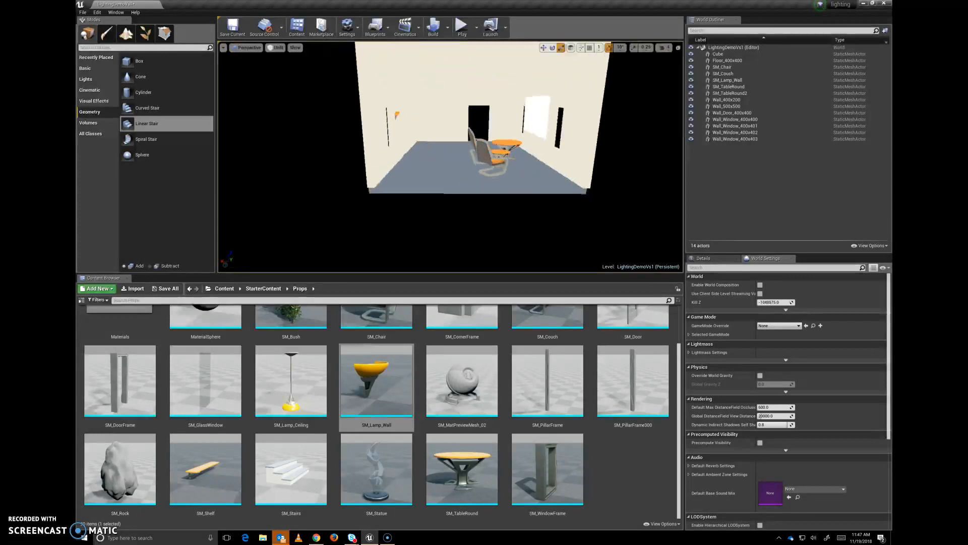
scroll(492, 147, "down", 4)
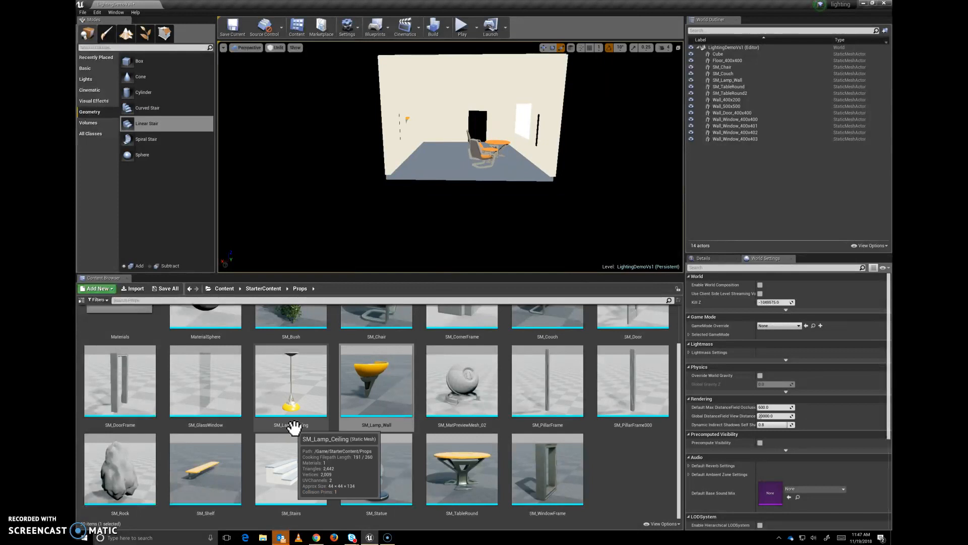
left_click_drag(294, 428, 449, 96)
key("w")
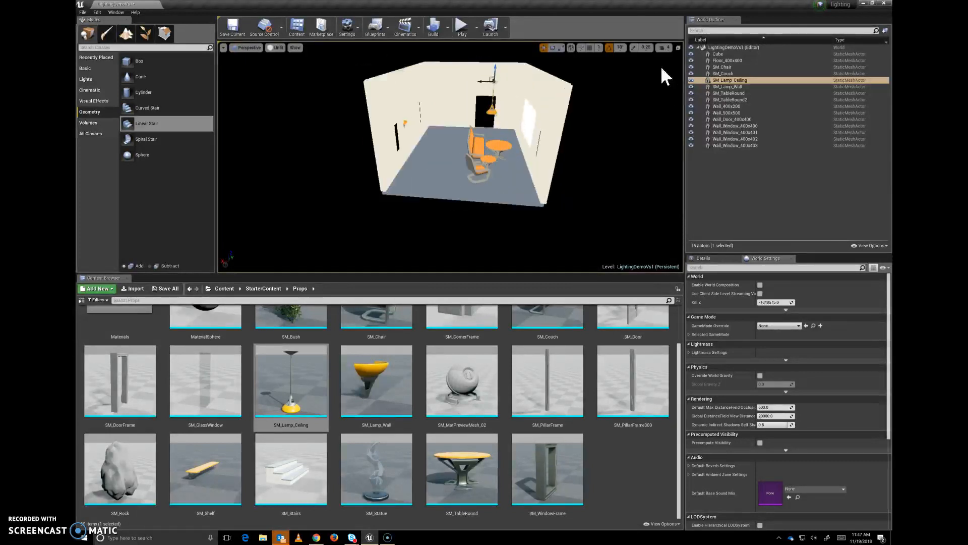
Switch to the four-viewport layout and position the ceiling lamp centred over the large round table, at ceiling height
left_click(678, 47)
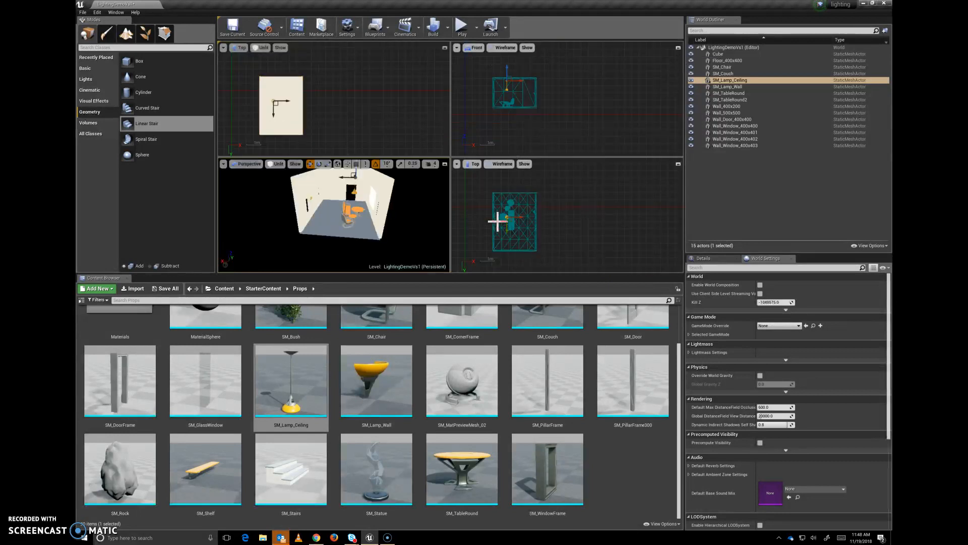
scroll(498, 223, "up", 4)
left_click_drag(535, 198, 510, 213)
left_click(361, 169)
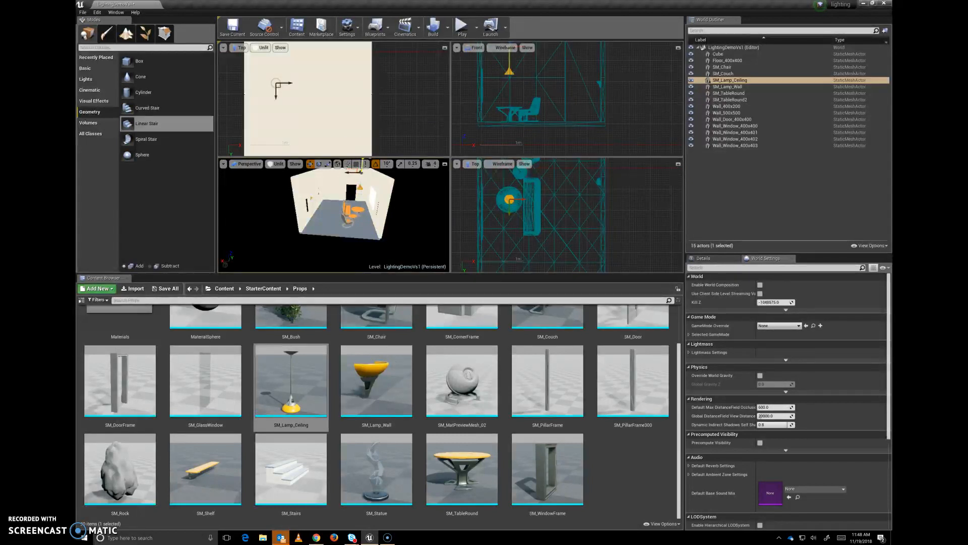
right_click_drag(576, 98, 577, 79)
left_click_drag(507, 64, 508, 60)
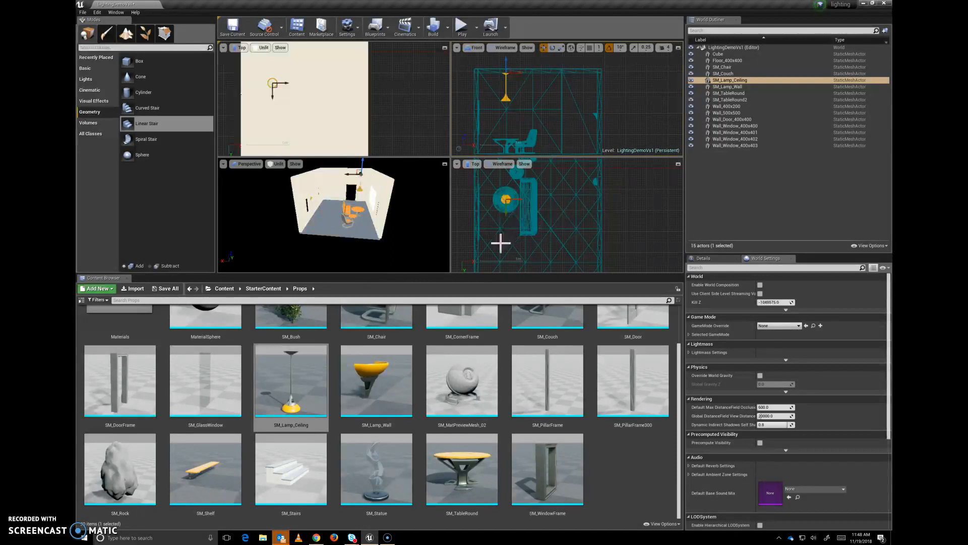
Duplicate the ceiling lamp five times, three in a row along the window wall behind the couch and two across the room's open end
left_click_drag(520, 200, 584, 271, "alt")
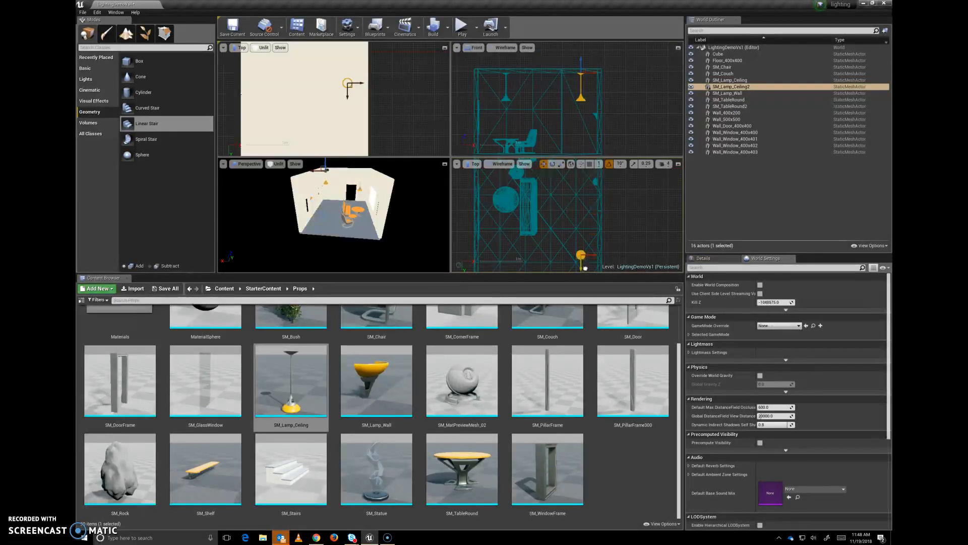
left_click_drag(585, 268, 580, 201)
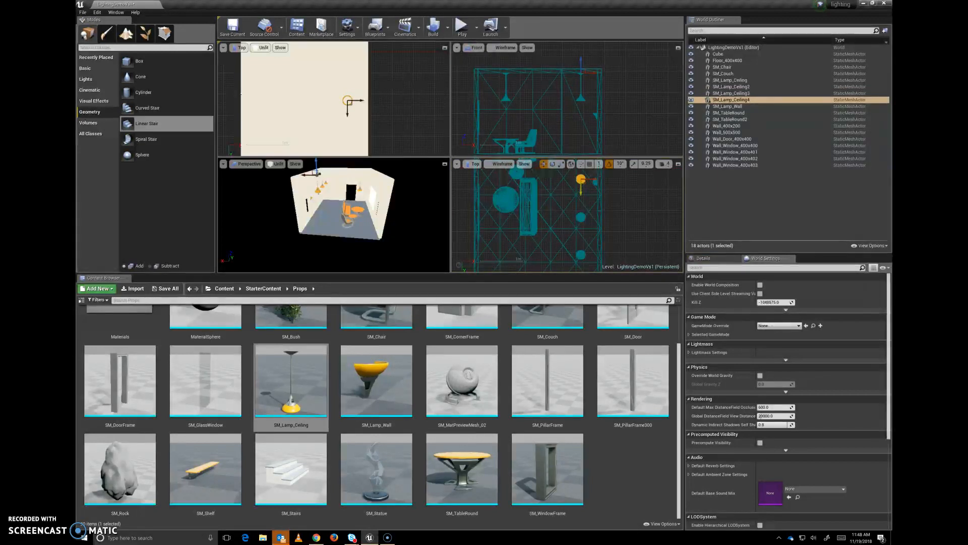
scroll(584, 247, "down", 2)
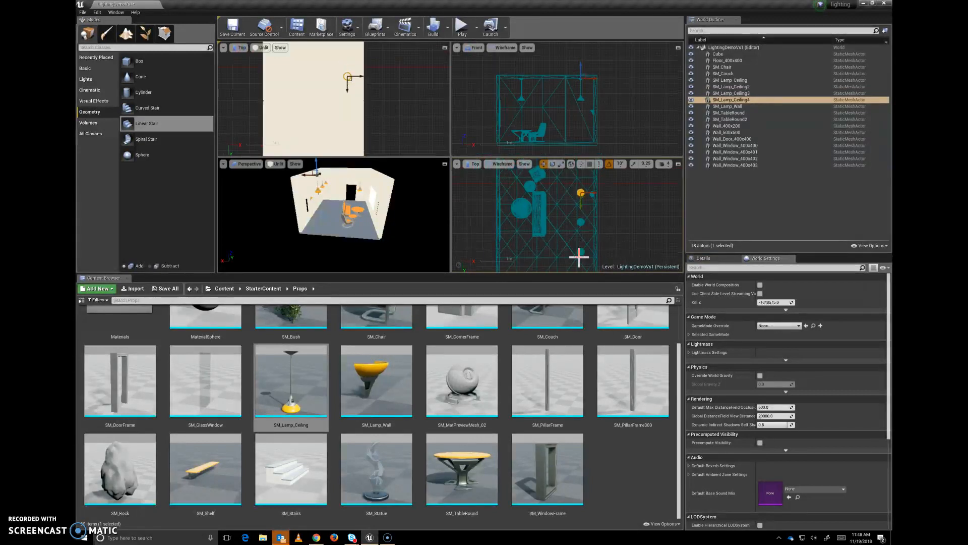
left_click(579, 252)
left_click_drag(596, 250, 557, 250, "alt")
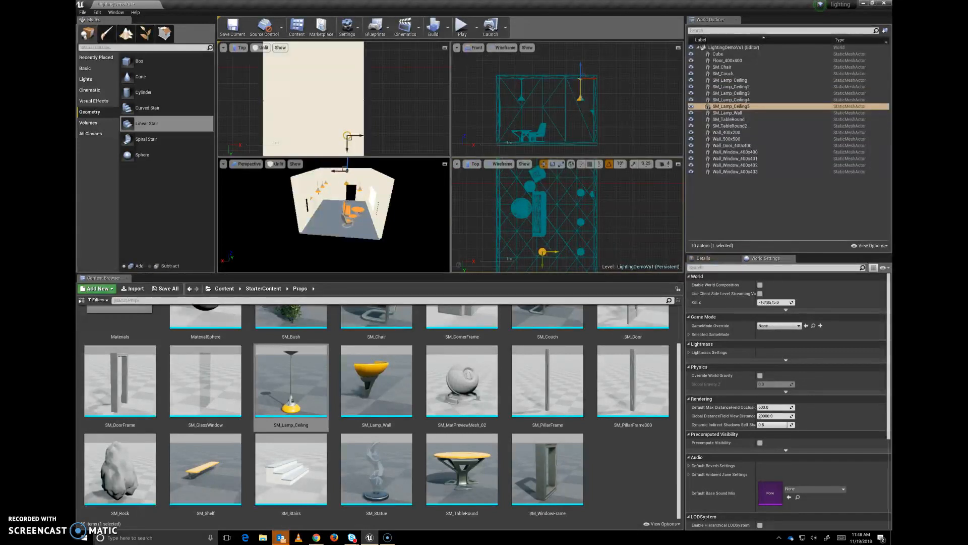
left_click_drag(574, 254, 535, 255, "alt")
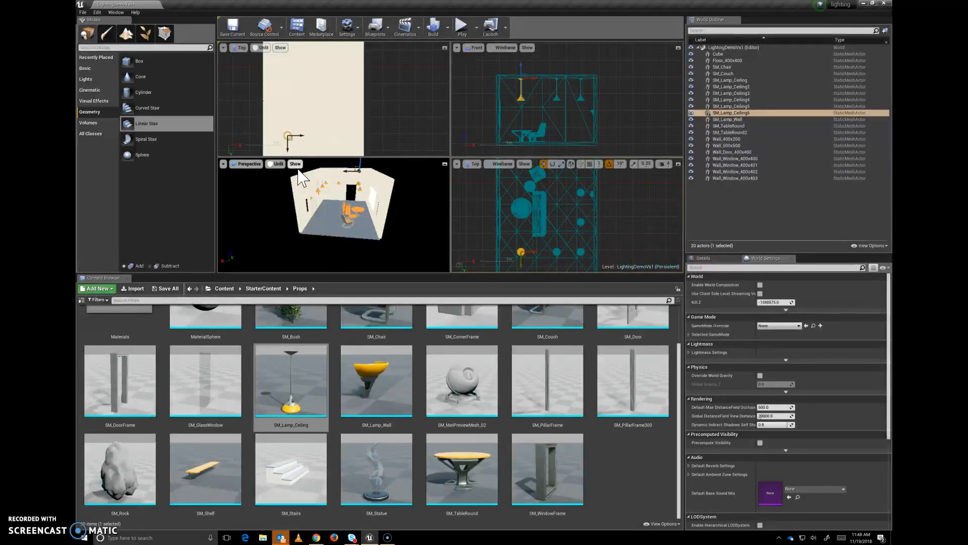
Change the unlit Top viewport to a Right orthographic view in Wireframe mode
left_click_drag(349, 213, 389, 194, "alt")
scroll(349, 212, "up", 3)
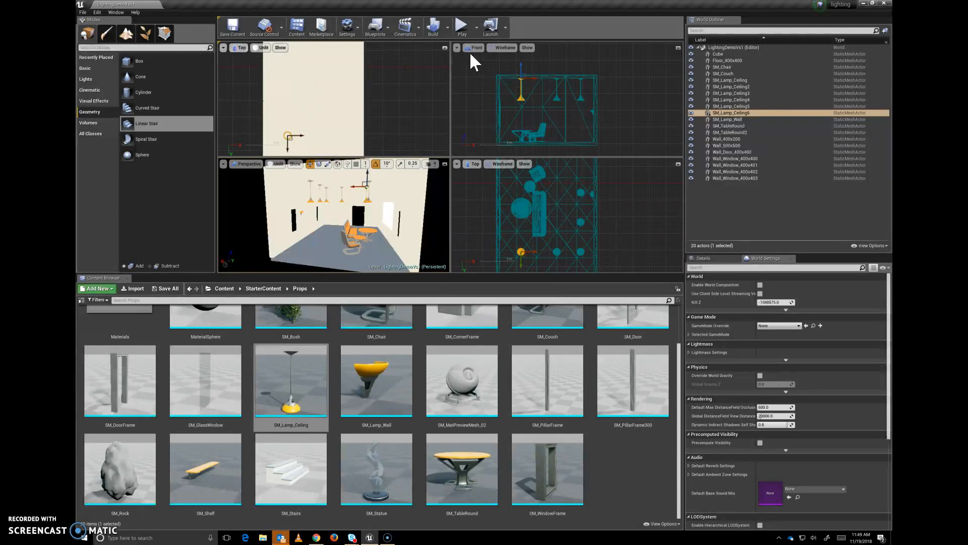
left_click(261, 47)
left_click(240, 47)
left_click(249, 97)
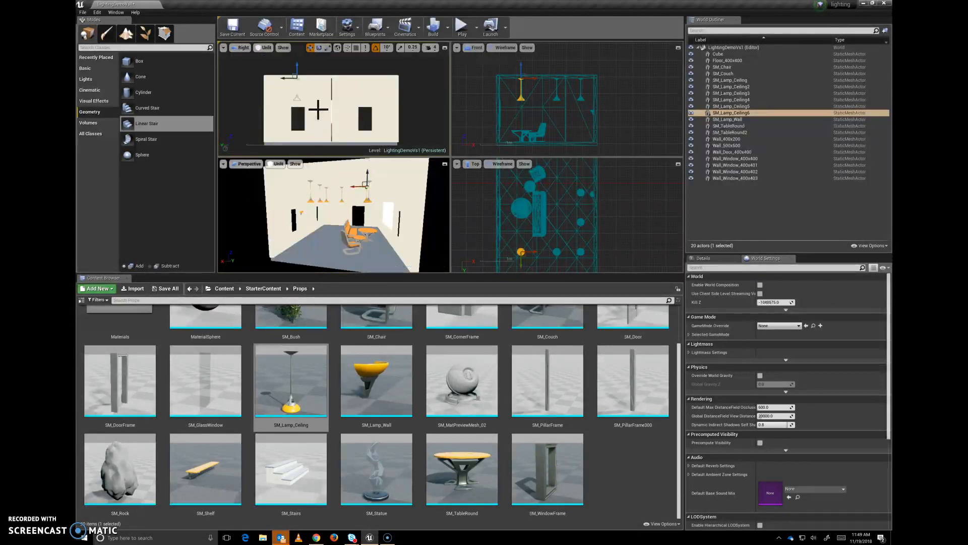
left_click(266, 48)
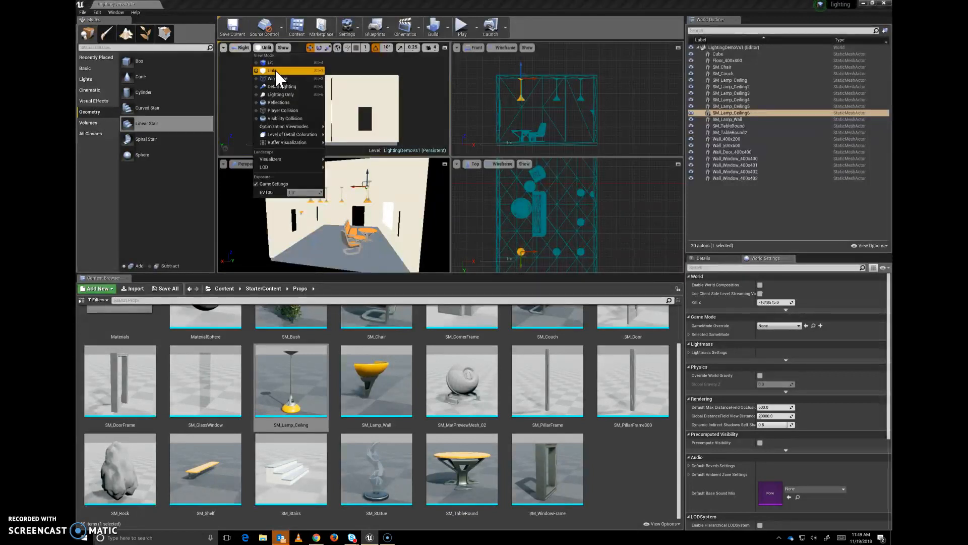
left_click(274, 78)
Check the positions of the duplicated ceiling lamps by selecting them one after another in the wireframe plan view
key("e")
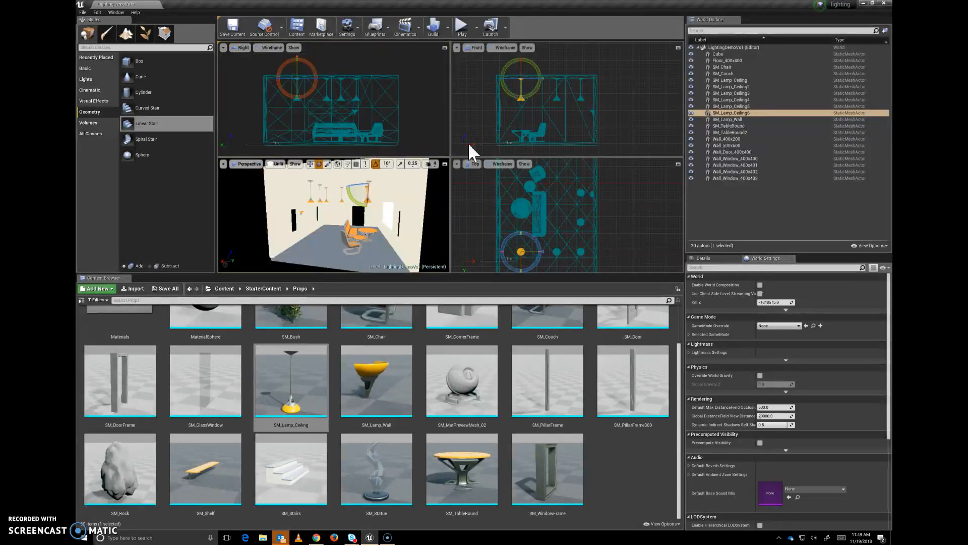
left_click(581, 251)
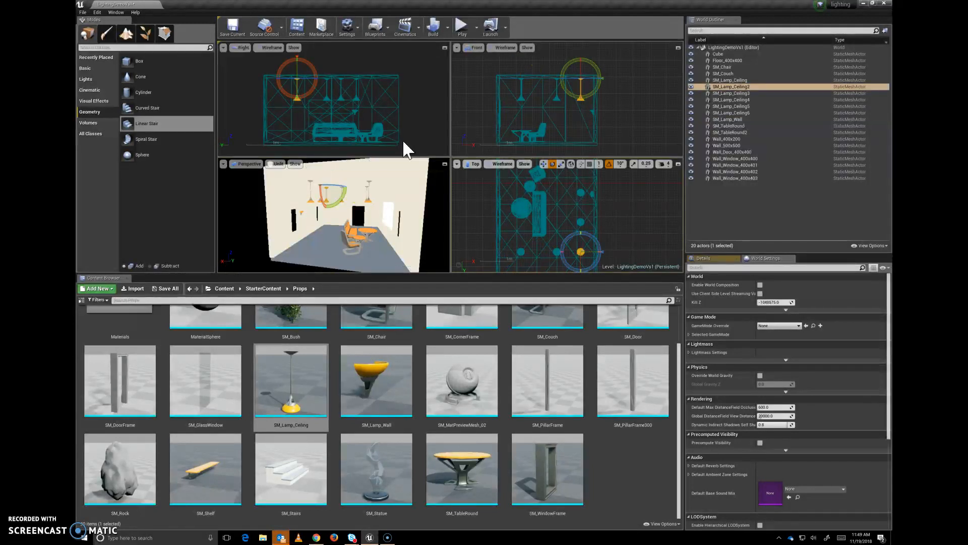
left_click(580, 223)
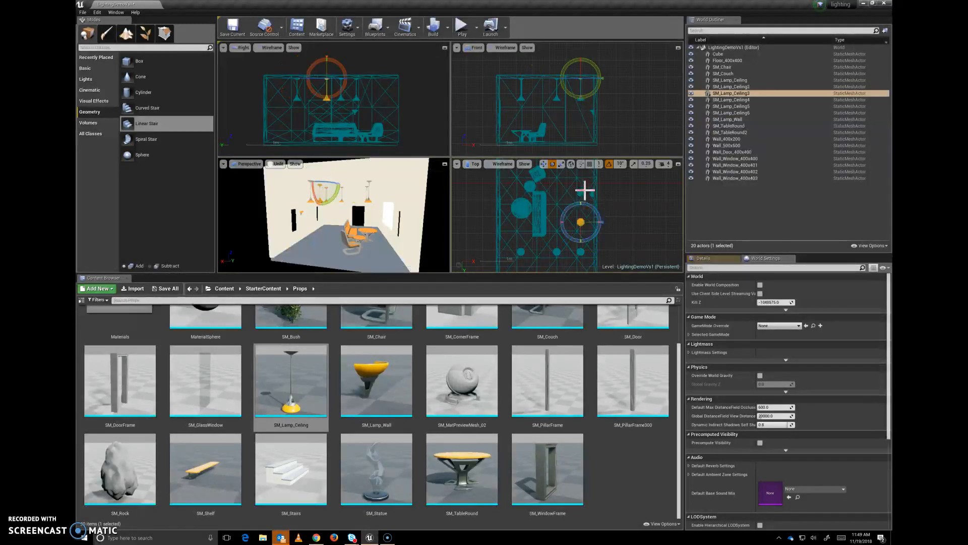
left_click(581, 191)
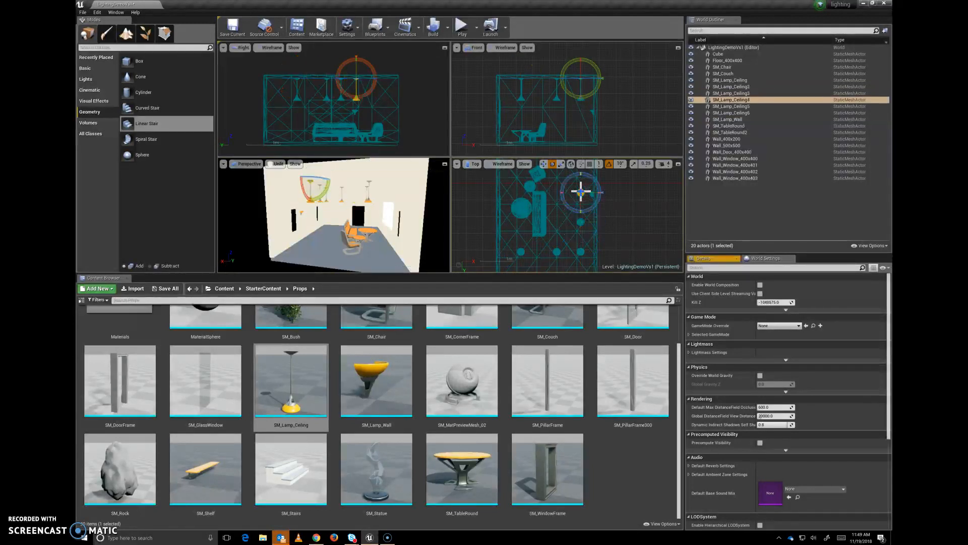
left_click(557, 253)
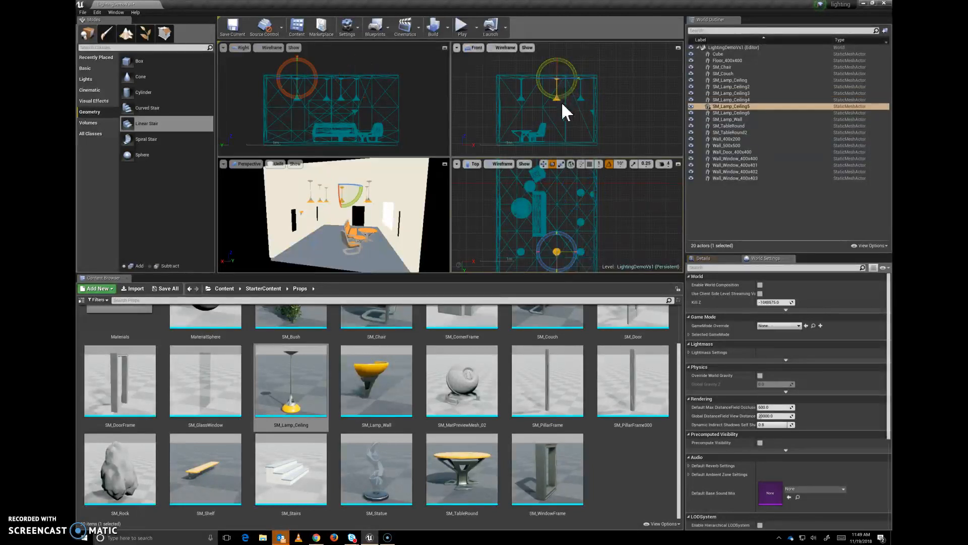
Place the SM_Bush prop on the floor beside the window wall and an SM_WindowFrame prop at the window next to it
left_click_drag(294, 315, 303, 247)
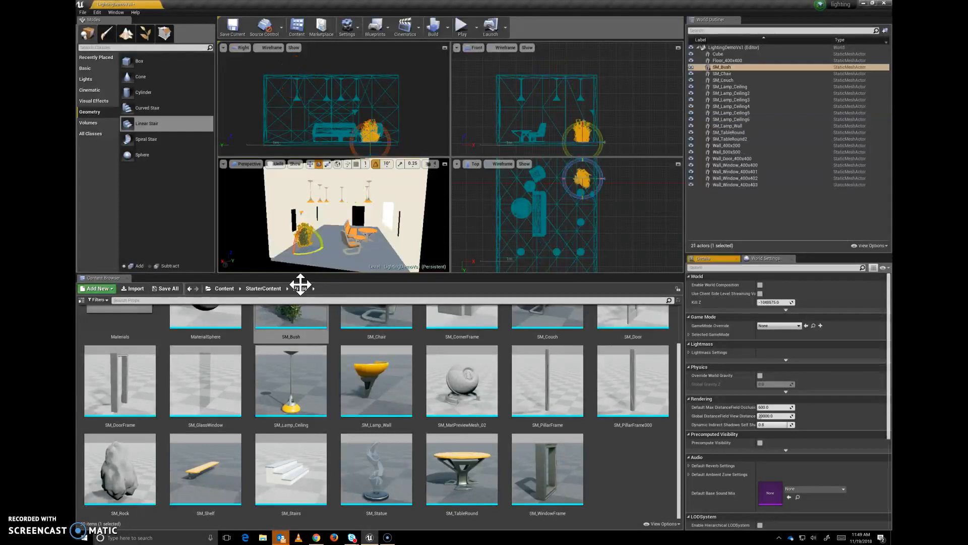
left_click(545, 463)
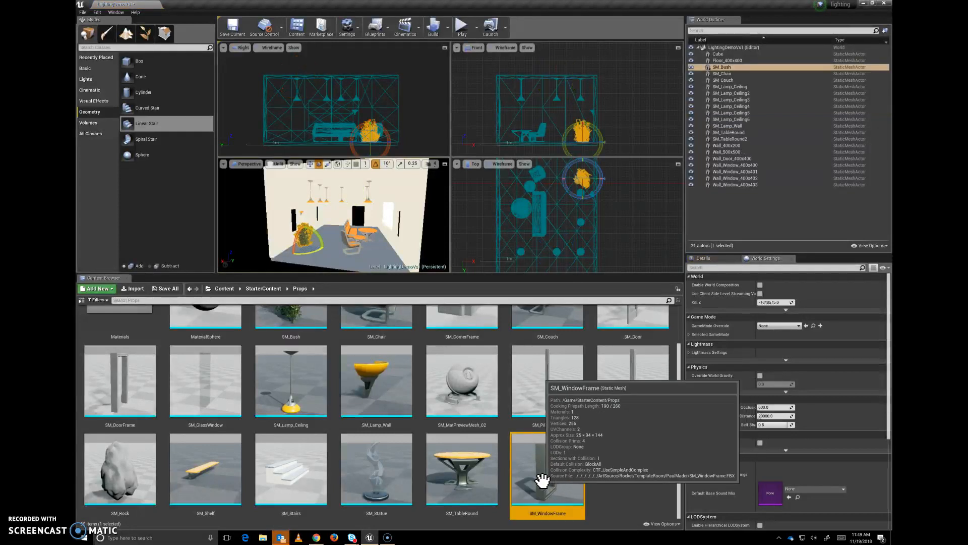
left_click_drag(542, 480, 293, 219)
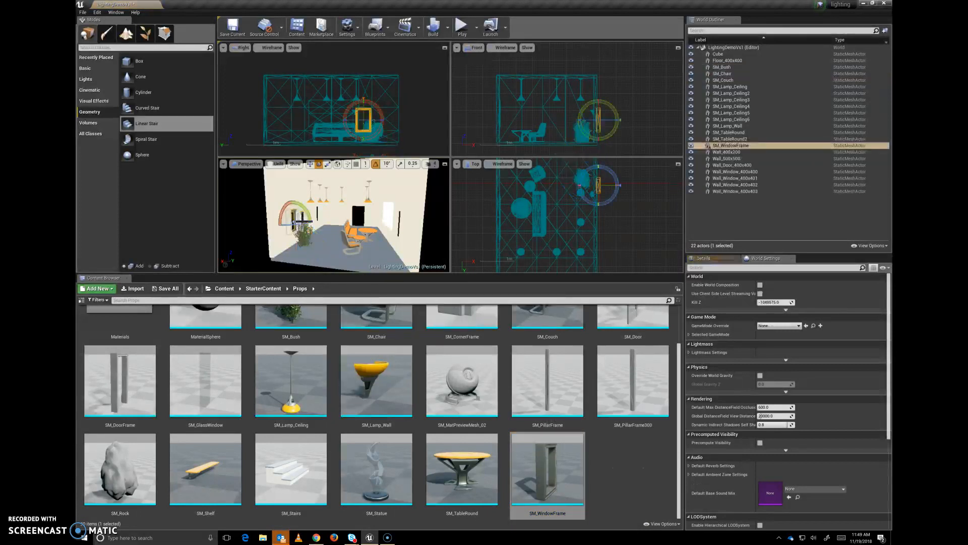
Move the window frame into the wall so that it surrounds the window opening behind the bush
key("f")
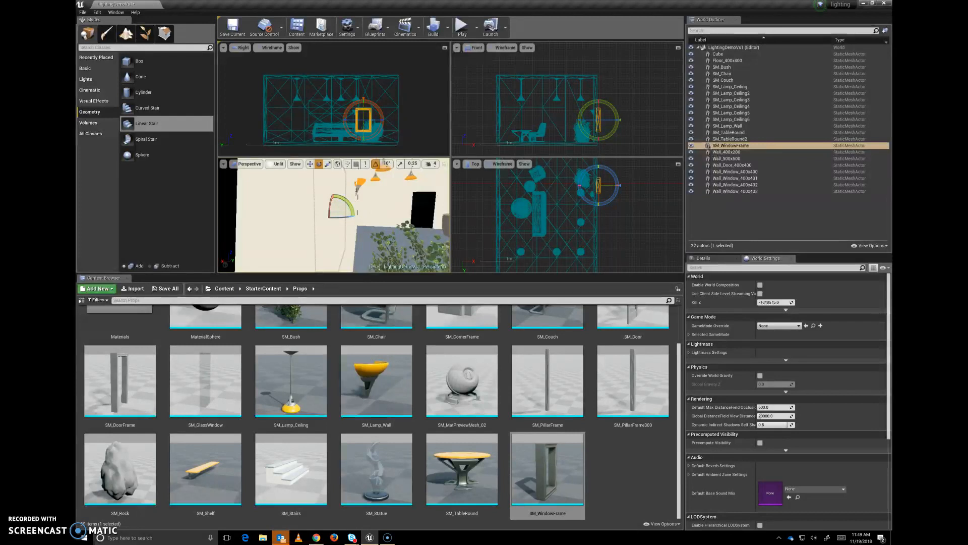
key("f")
key("w")
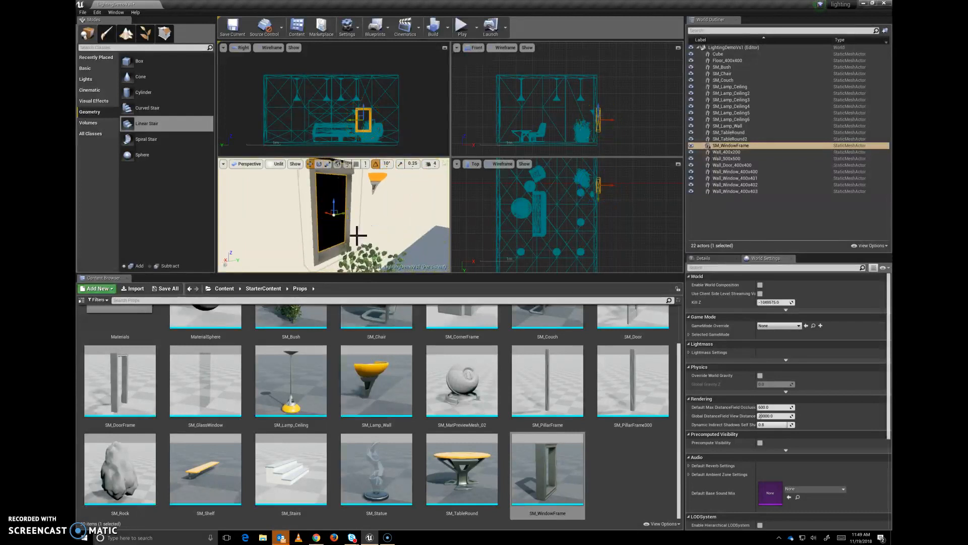
left_click_drag(328, 214, 387, 188)
mouse_move(345, 220)
left_mouse_down()
mouse_move(333, 220)
mouse_move(396, 228)
mouse_move(356, 195)
mouse_move(354, 211)
mouse_move(415, 212)
mouse_move(343, 208)
left_mouse_up()
scroll(351, 198, "down", 4)
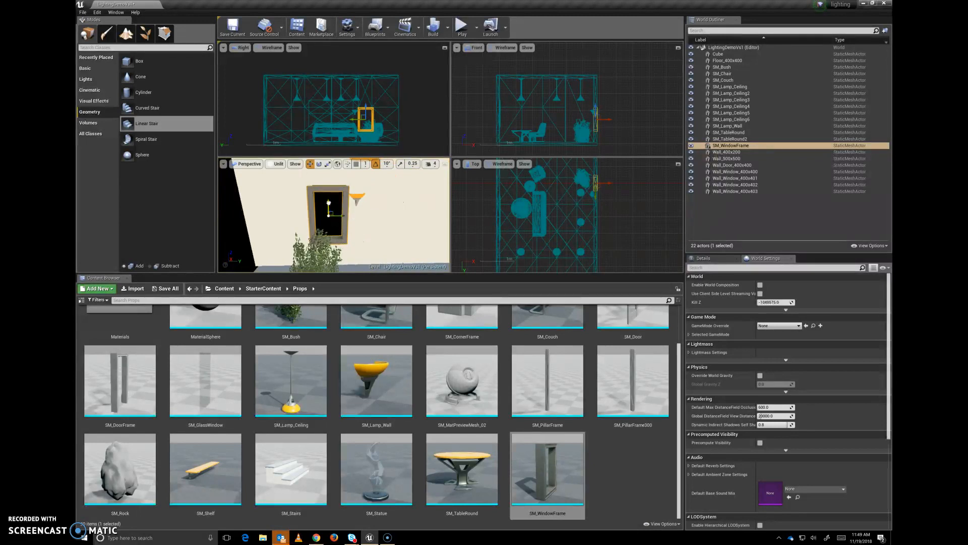
Duplicate the window frame along the wall onto the second window opening behind the couch
scroll(363, 222, "down", 6)
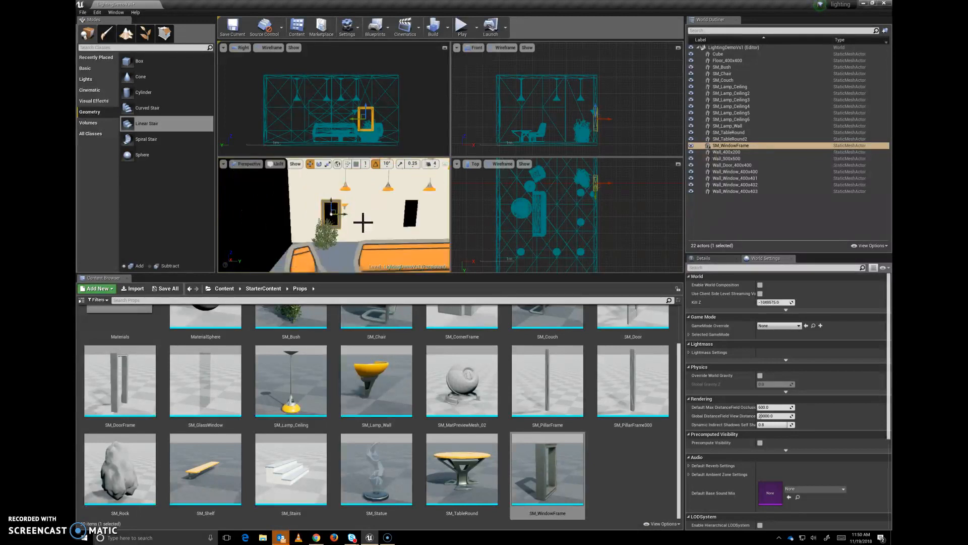
left_click_drag(345, 214, 423, 217, "alt")
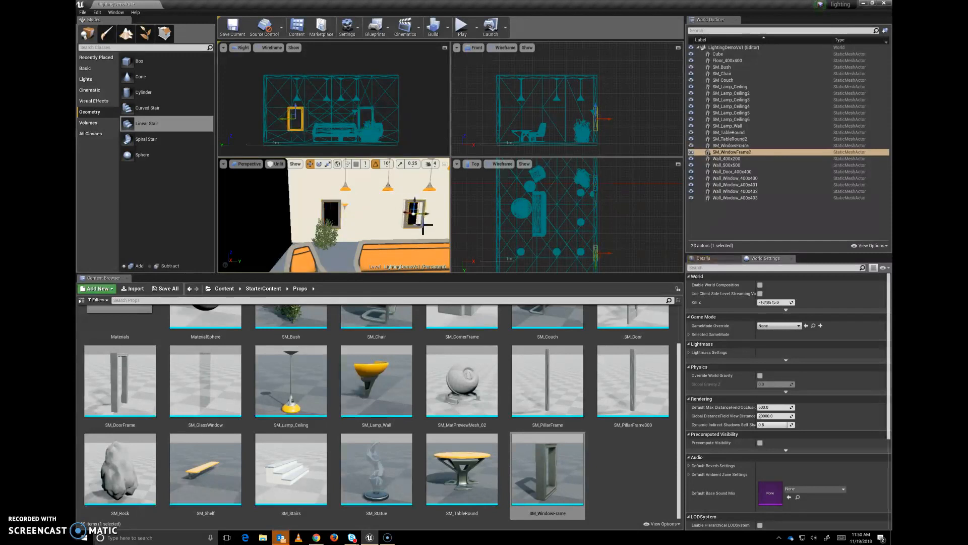